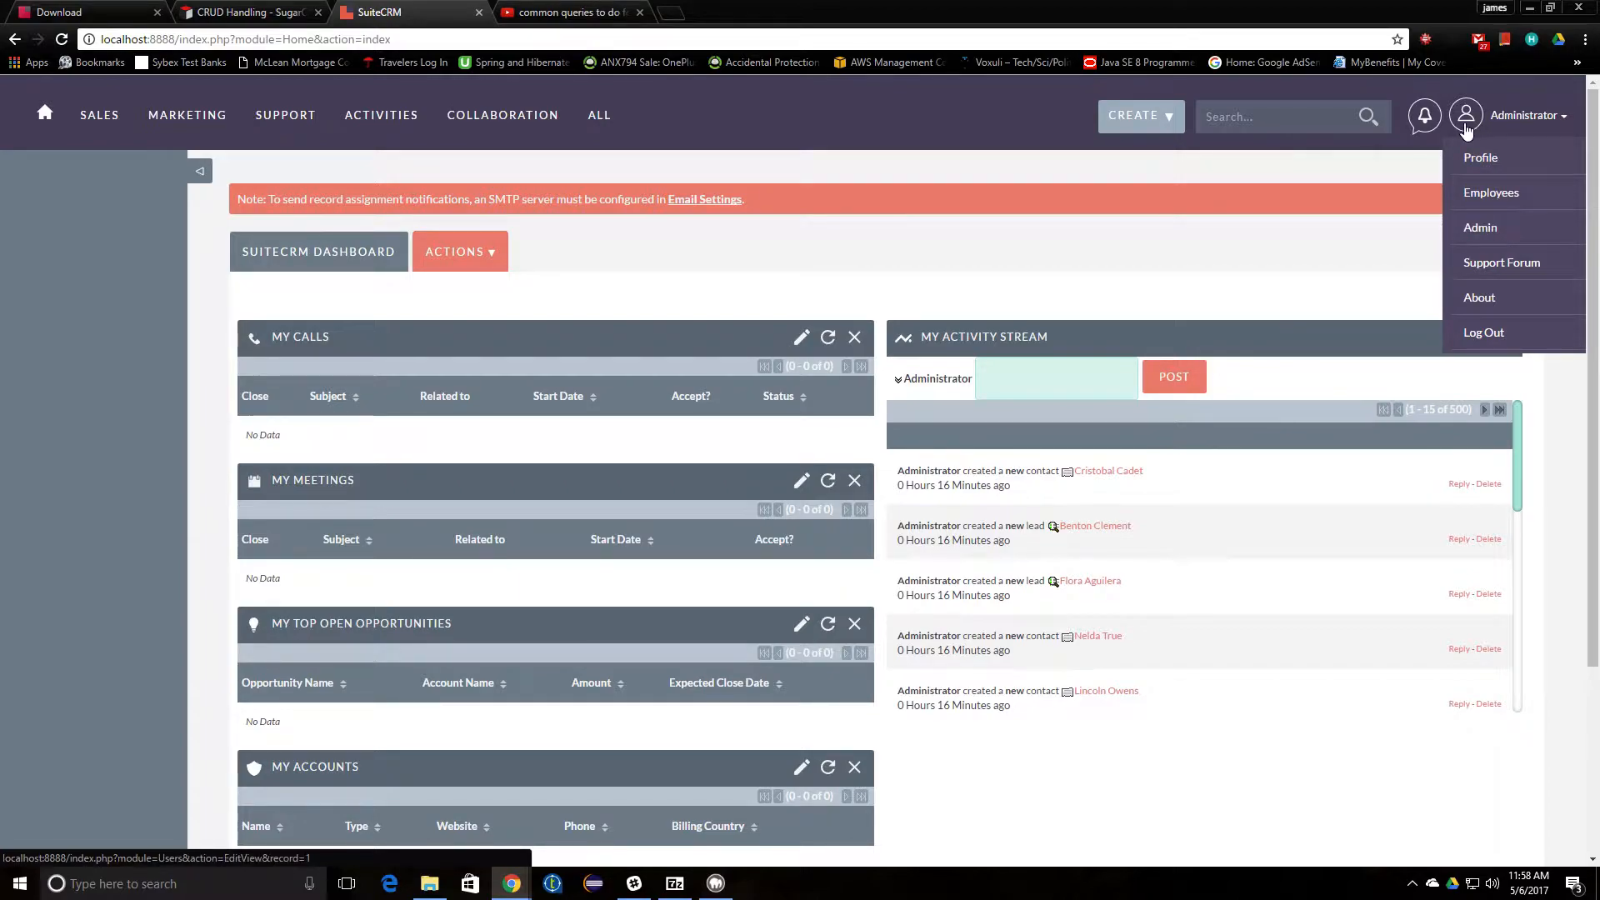
- Open the Admin page and look through its Users, System, Email and Developer Tools sections
click(1482, 234)
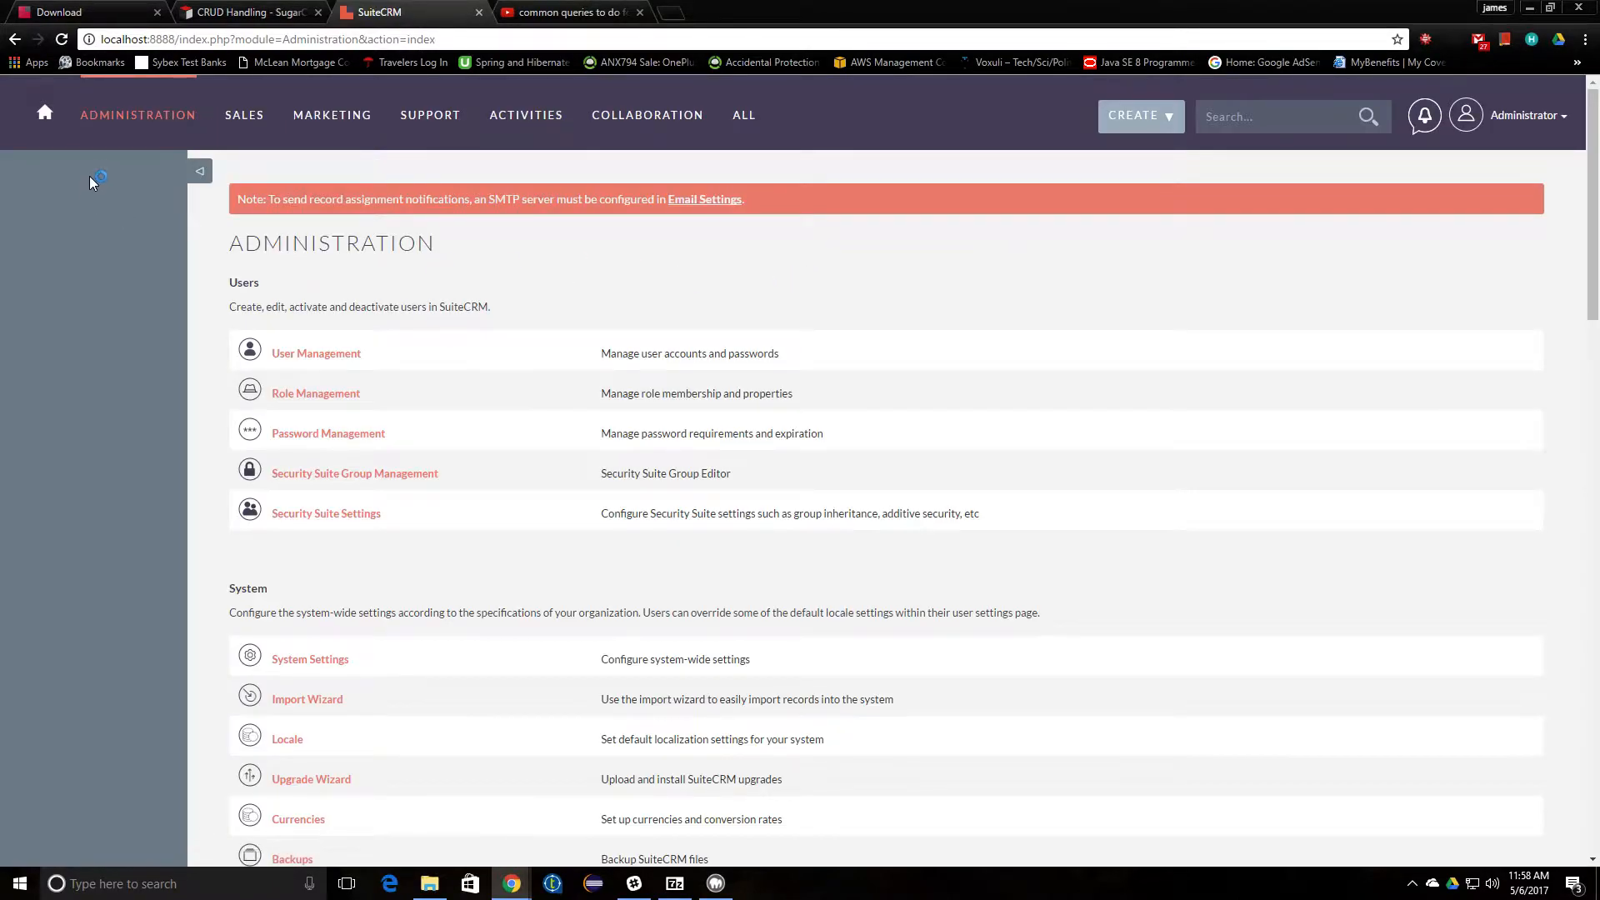
scroll(393, 284, down, 1)
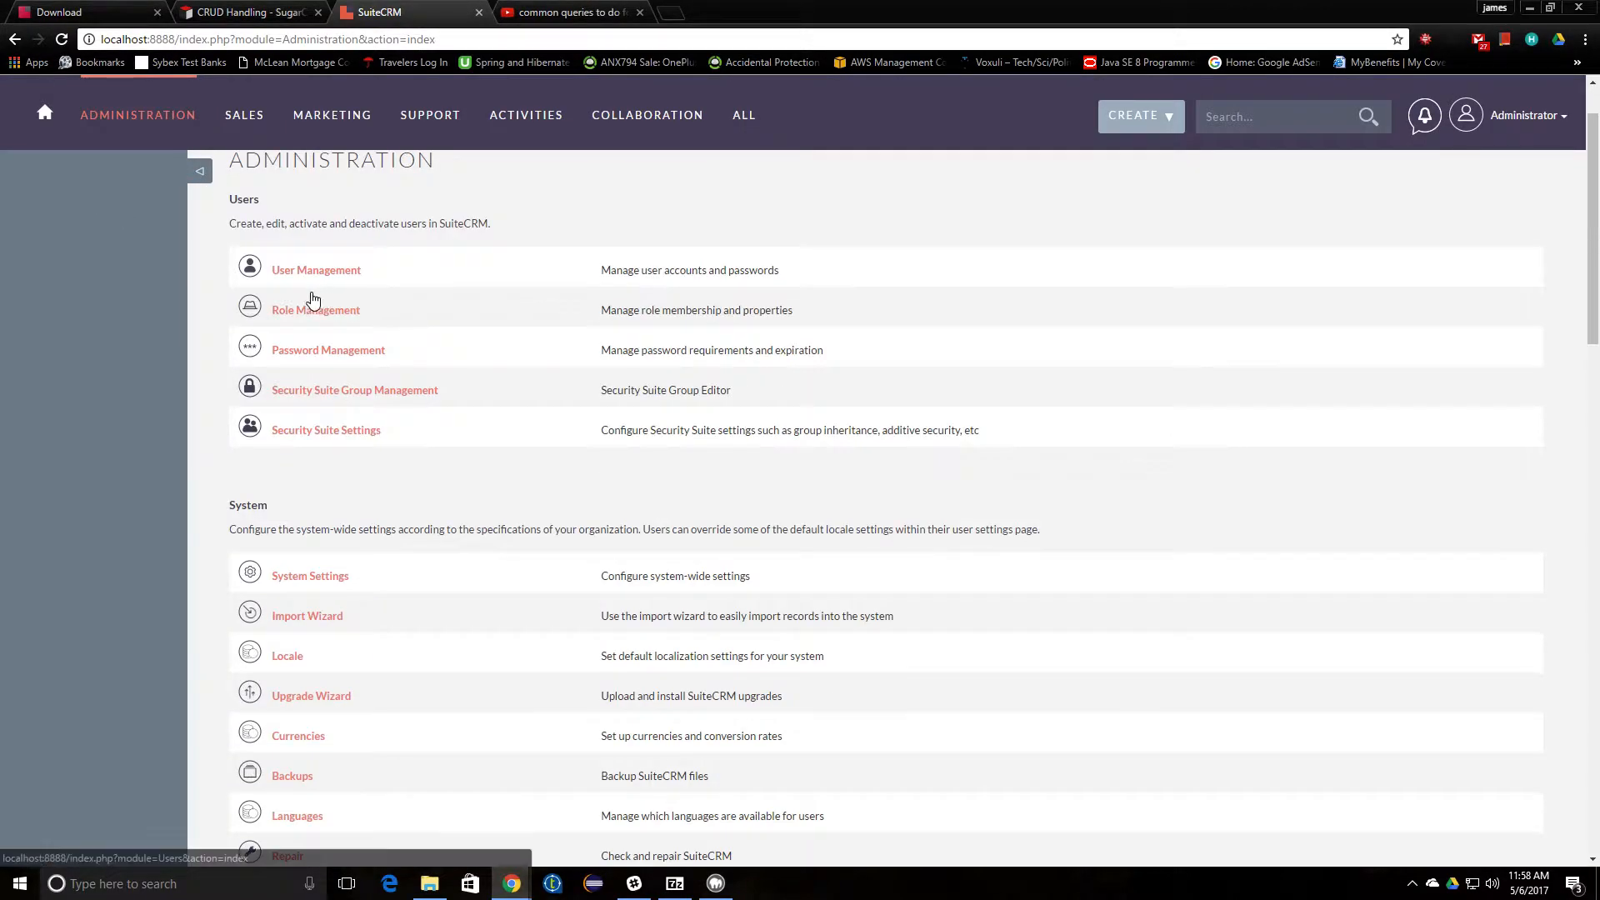
scroll(313, 251, down, 1)
scroll(313, 251, up, 1)
drag(246, 223, 514, 229)
drag(238, 201, 265, 203)
drag(230, 505, 292, 507)
scroll(340, 499, down, 2)
scroll(359, 508, down, 2)
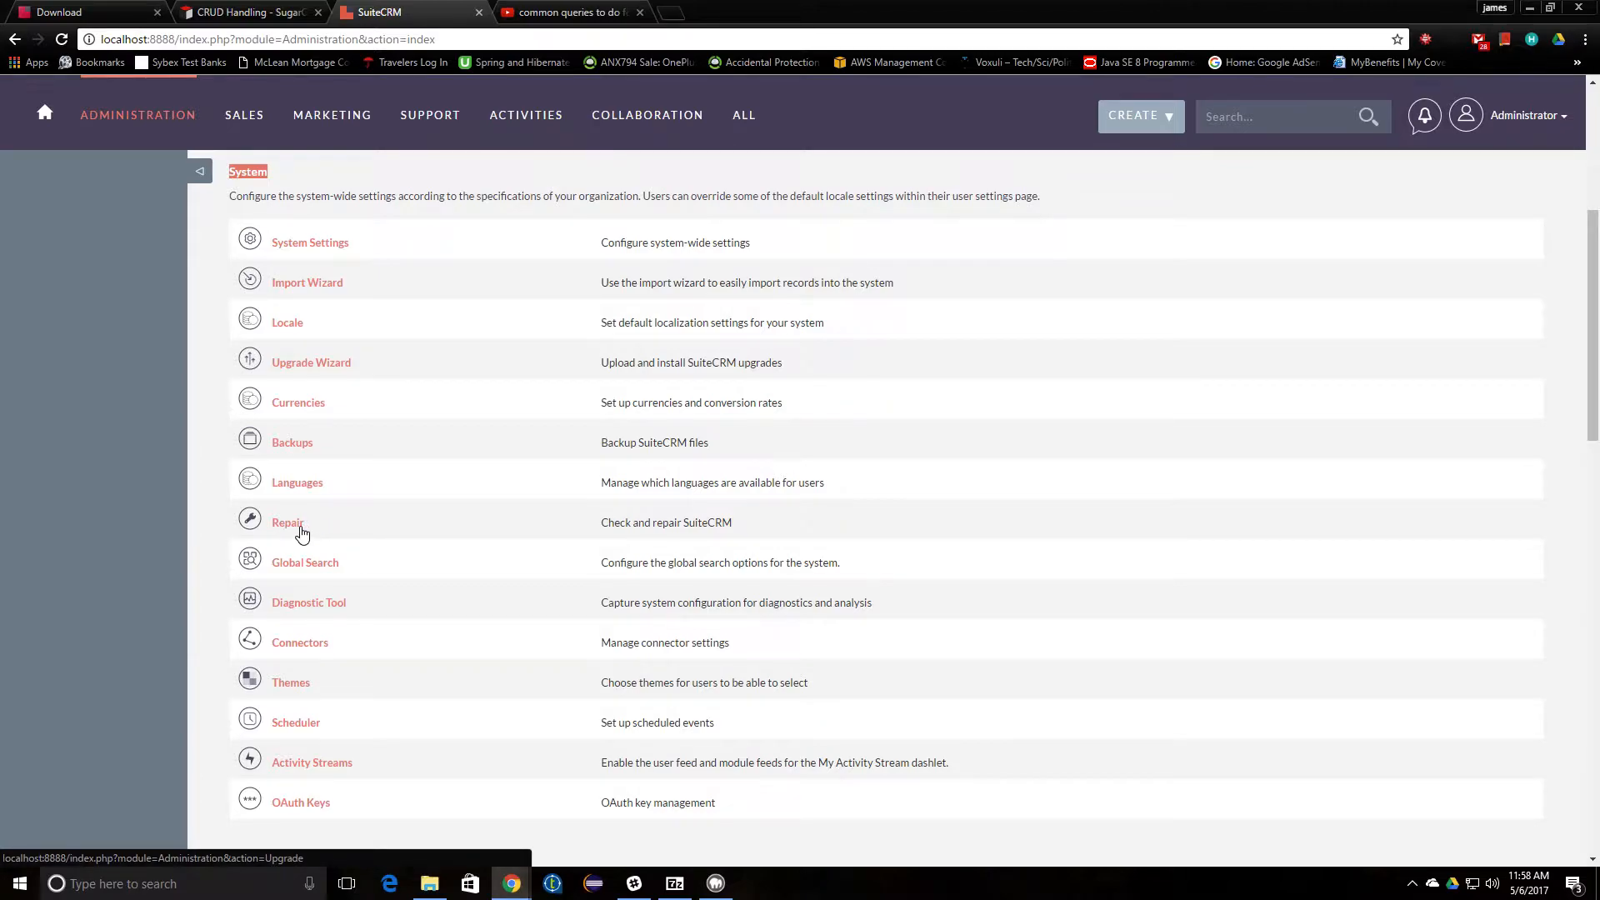
scroll(517, 525, down, 1)
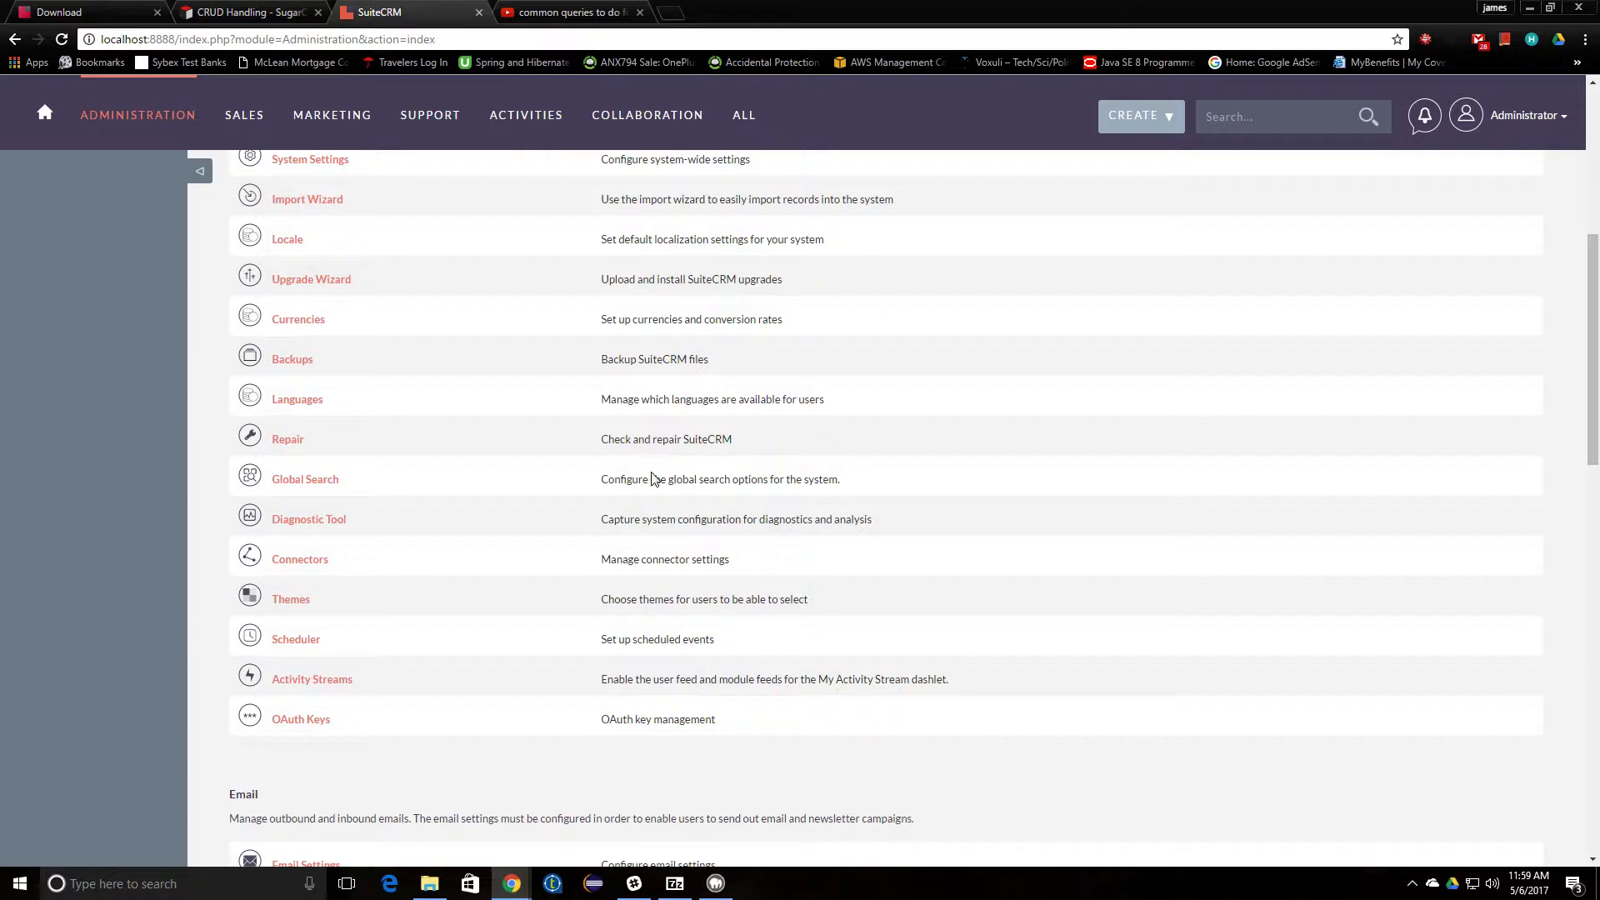
scroll(530, 525, down, 7)
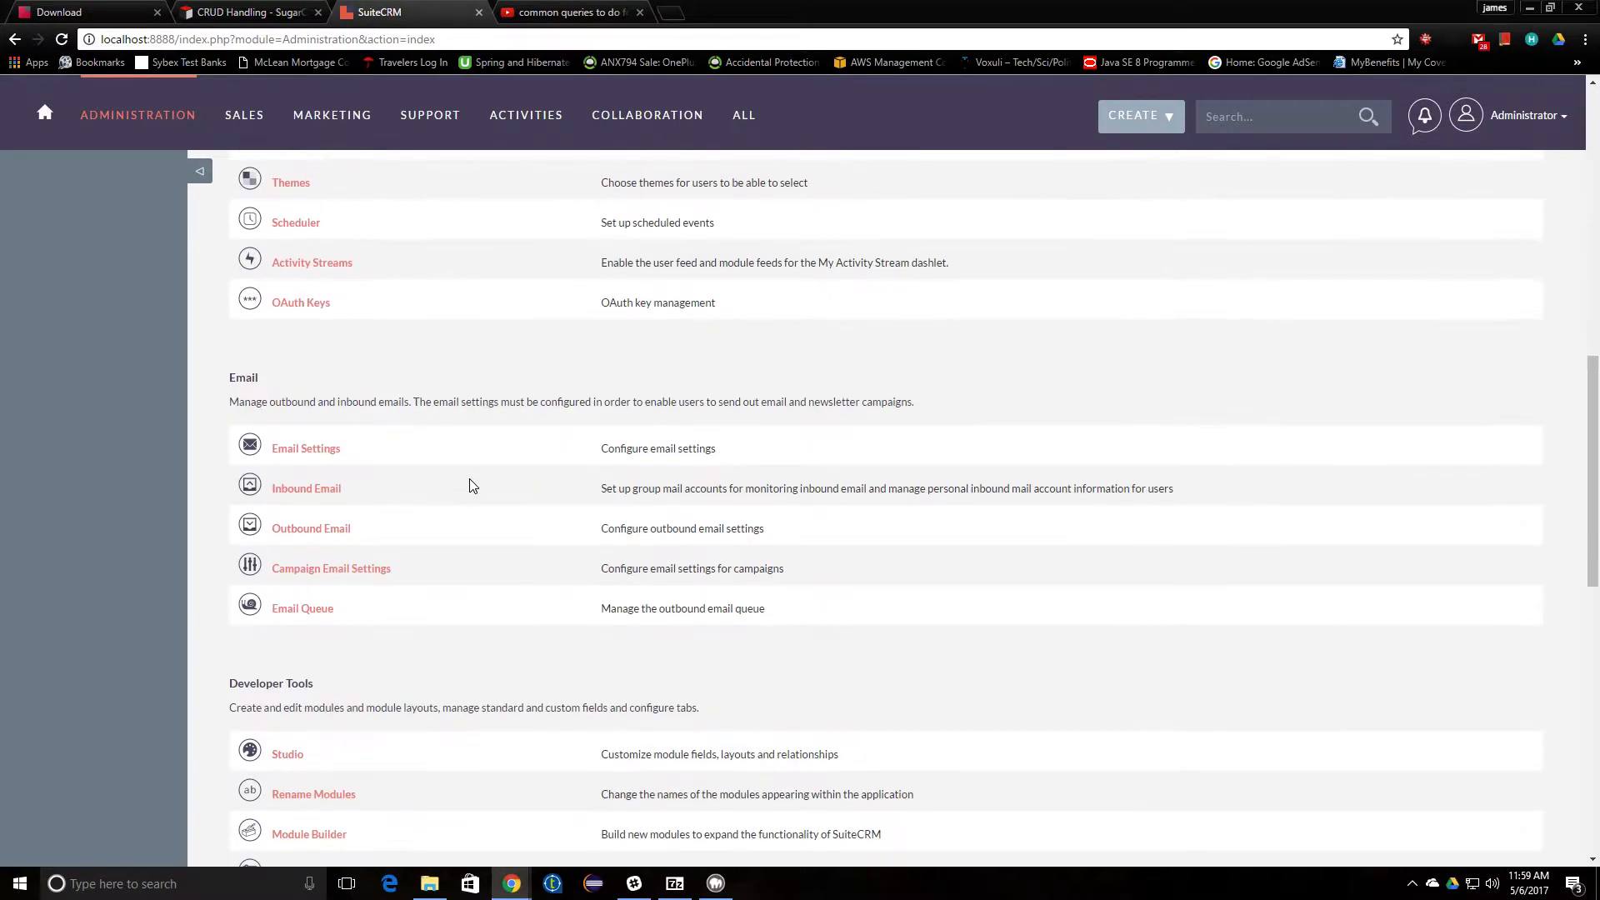
scroll(300, 254, down, 3)
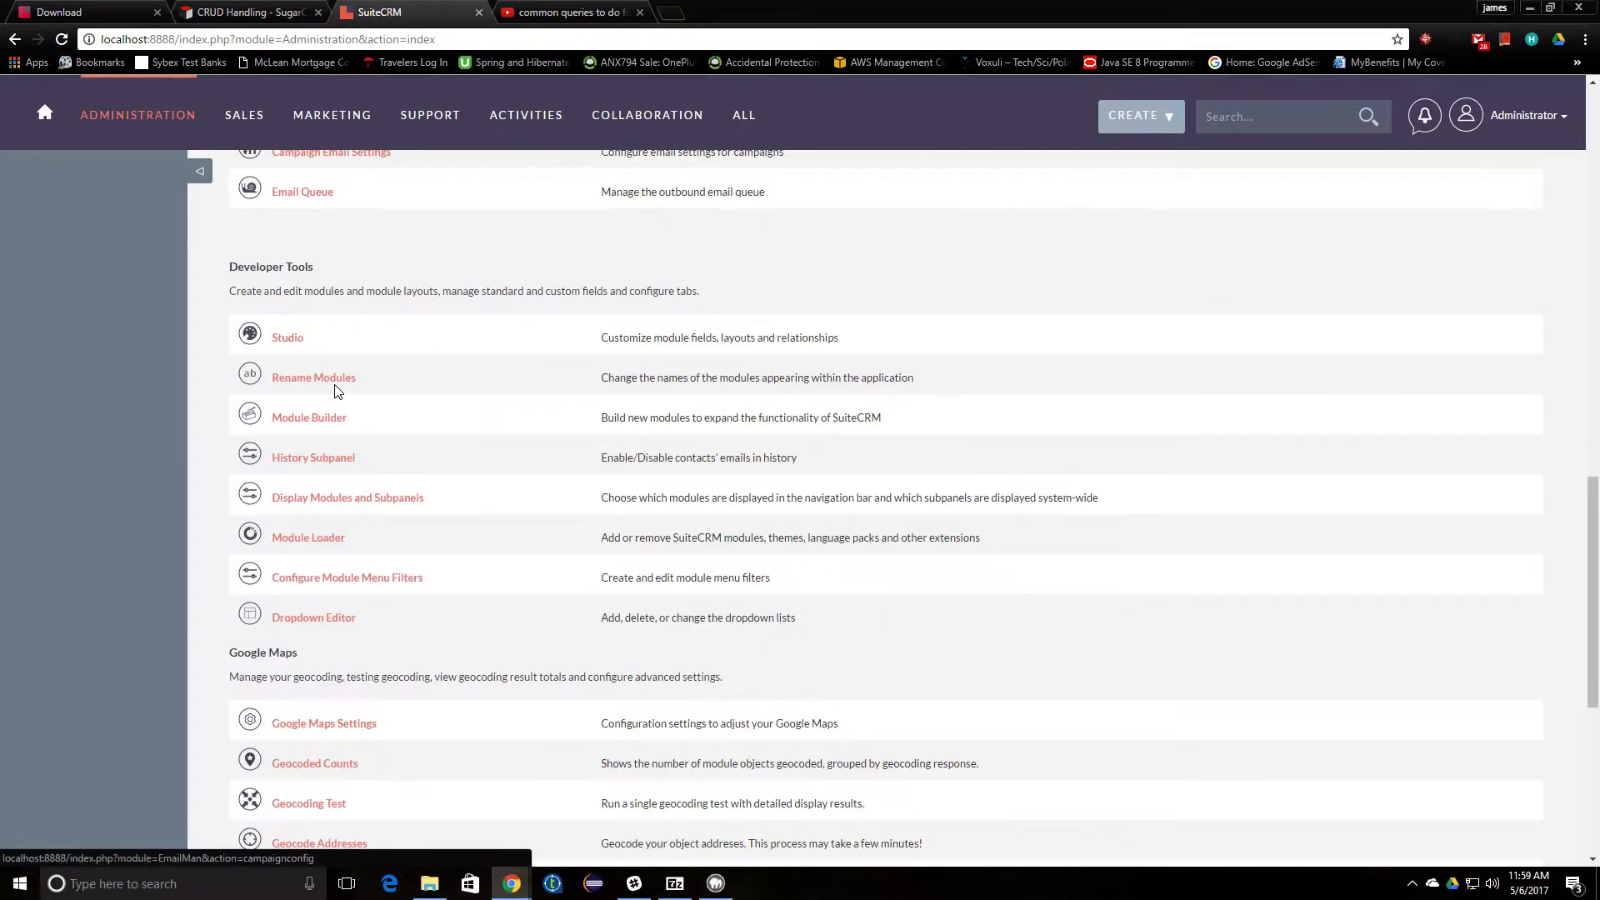
scroll(283, 288, down, 1)
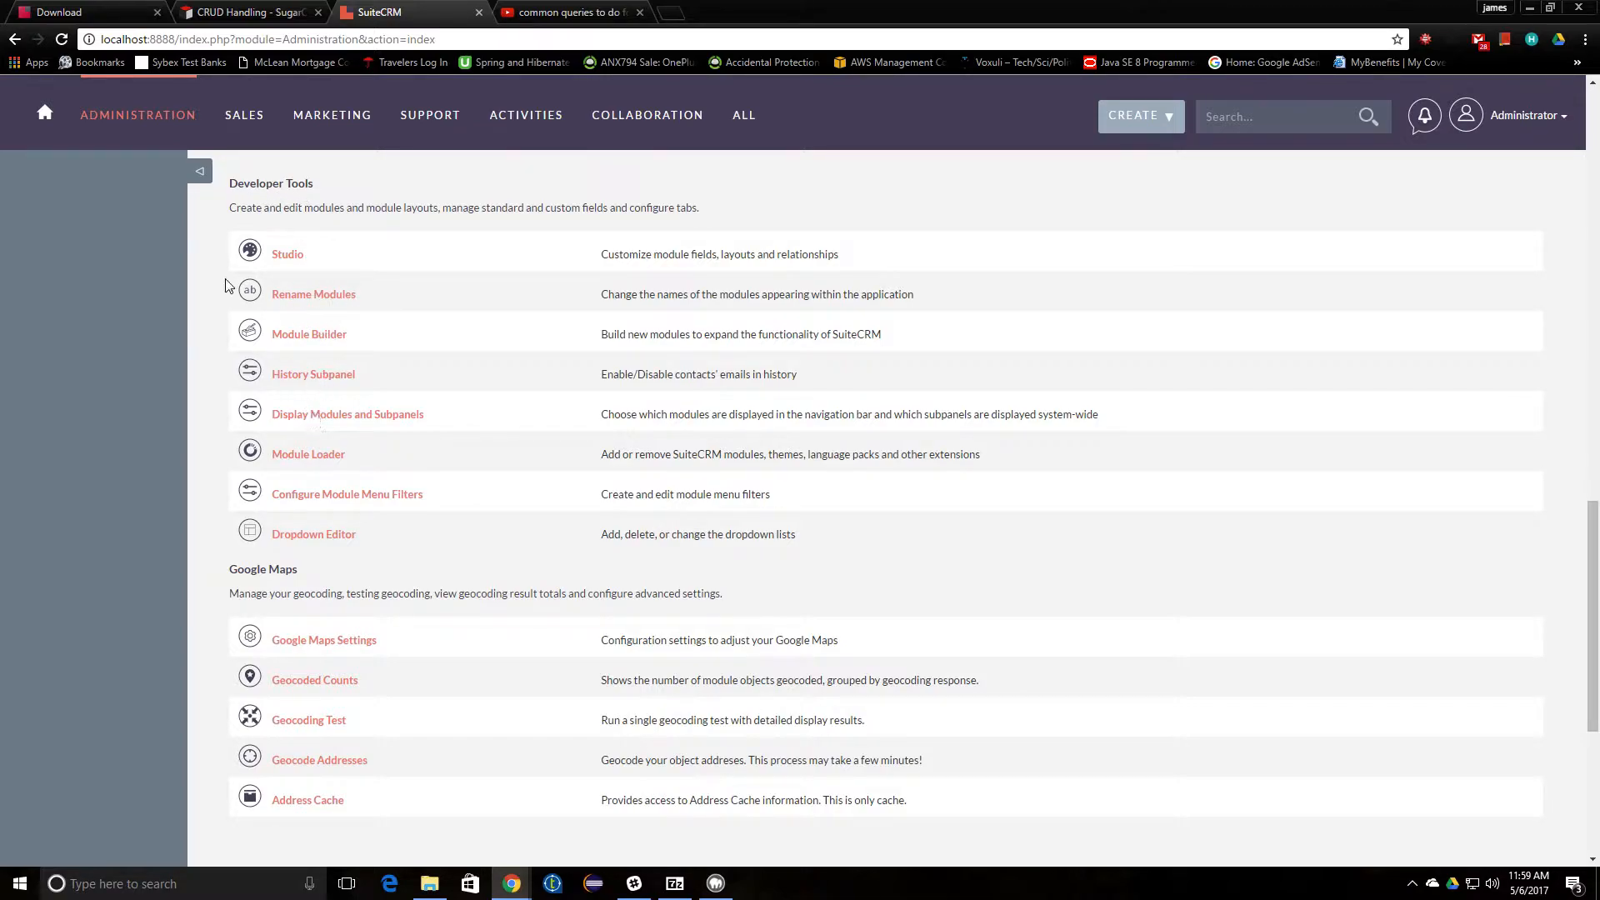
- Open Studio and bring up the Fields list of the Accounts module
click(290, 261)
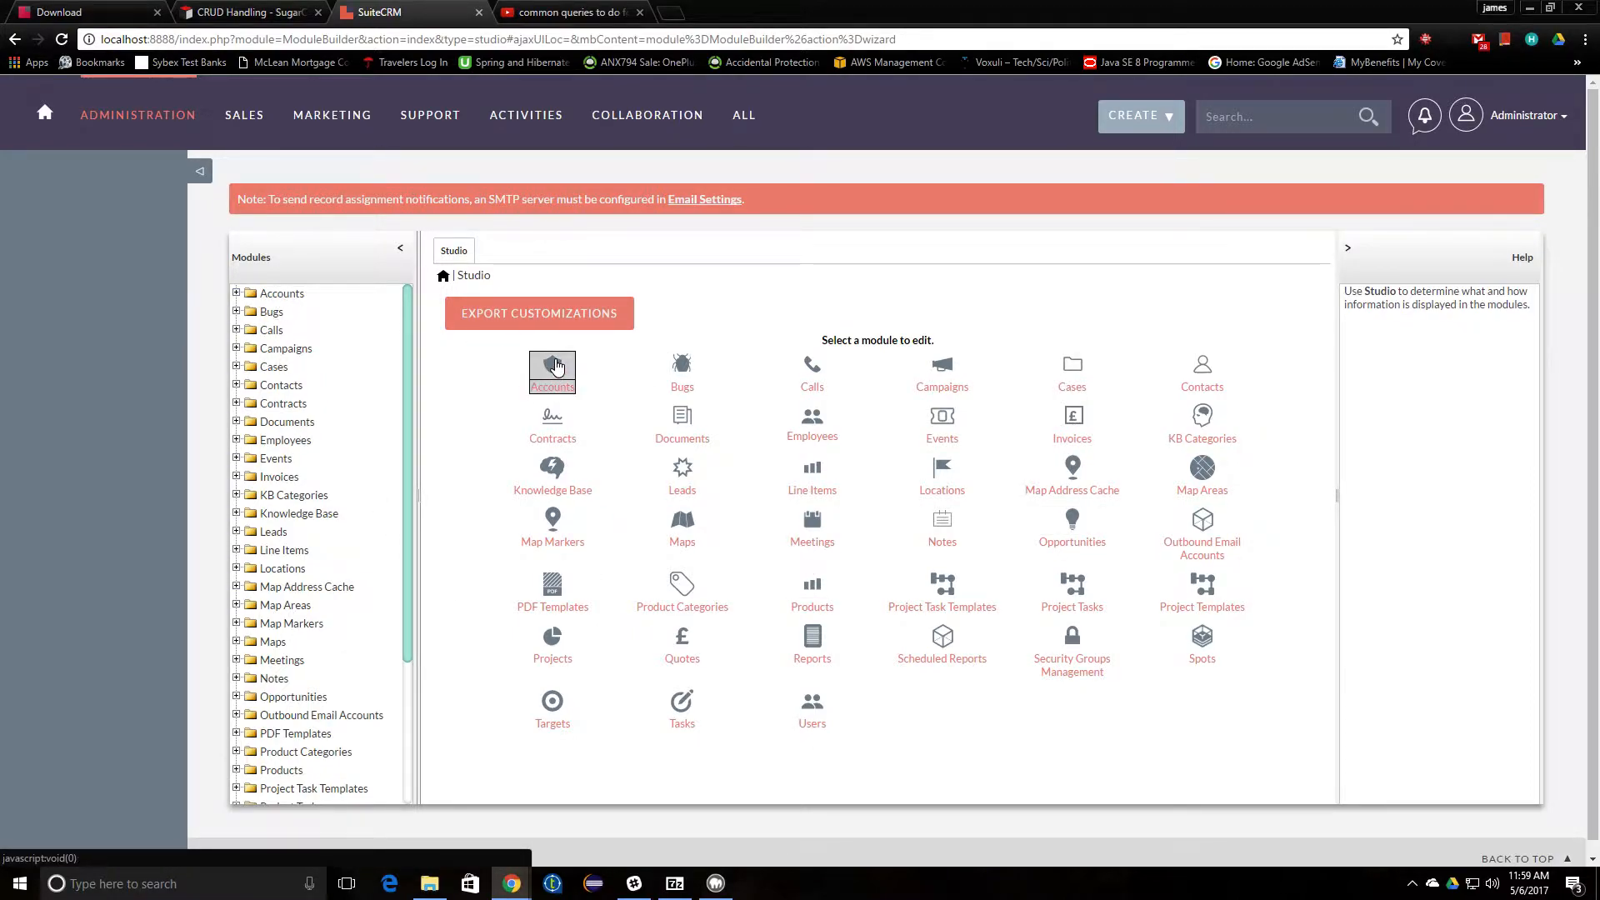
click(557, 366)
click(723, 373)
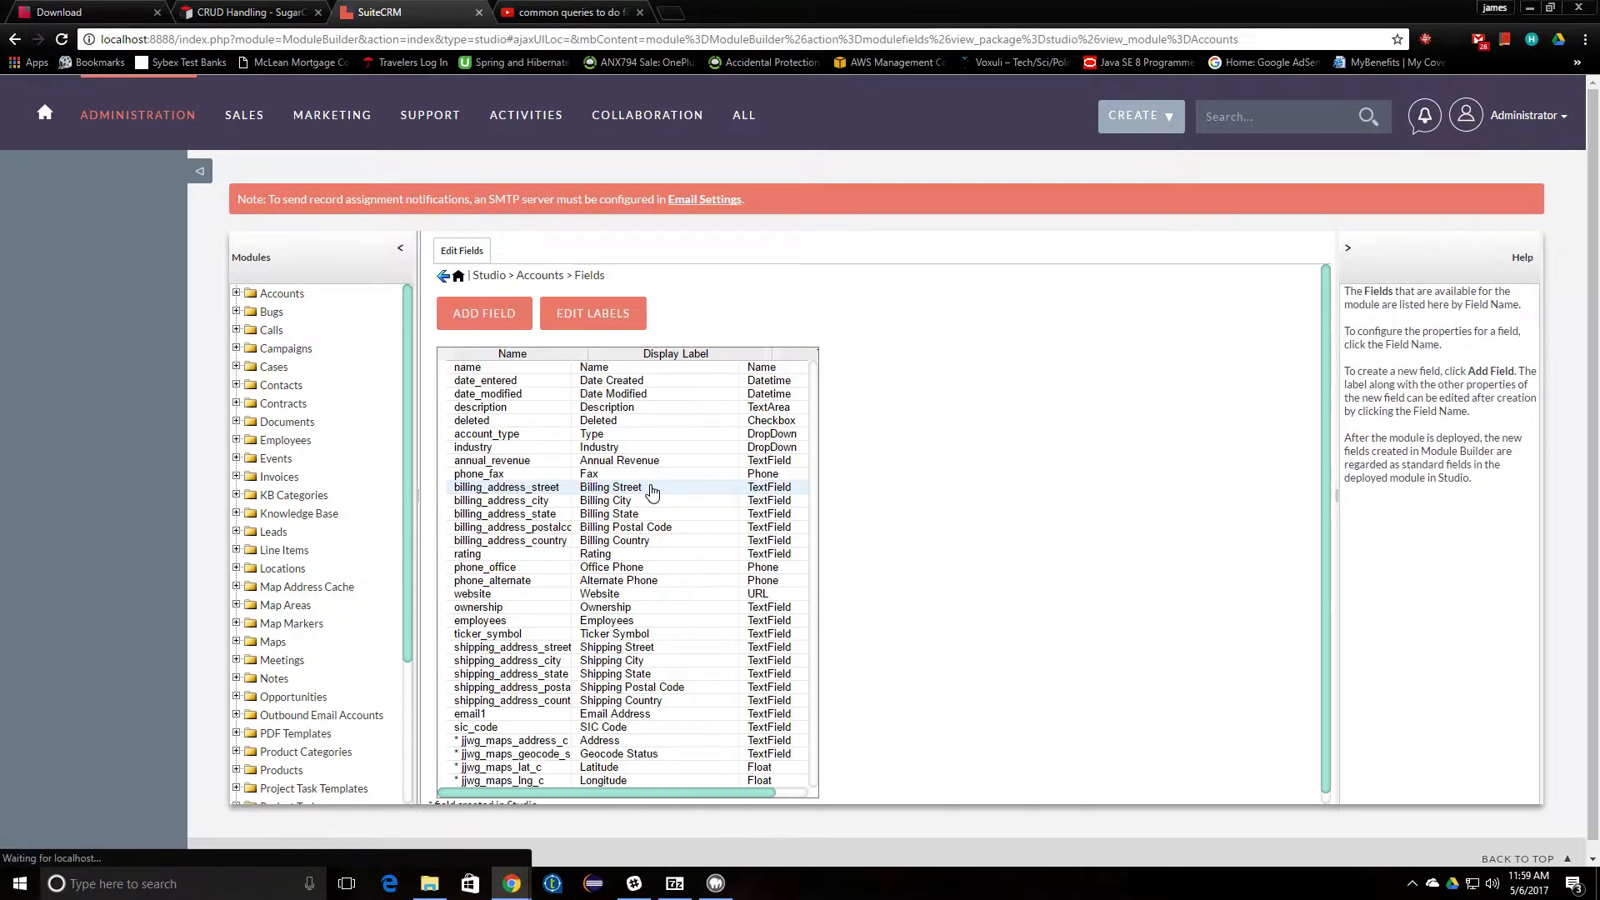
- Add a new TextField to the Accounts module with the field name myFirstField
click(481, 325)
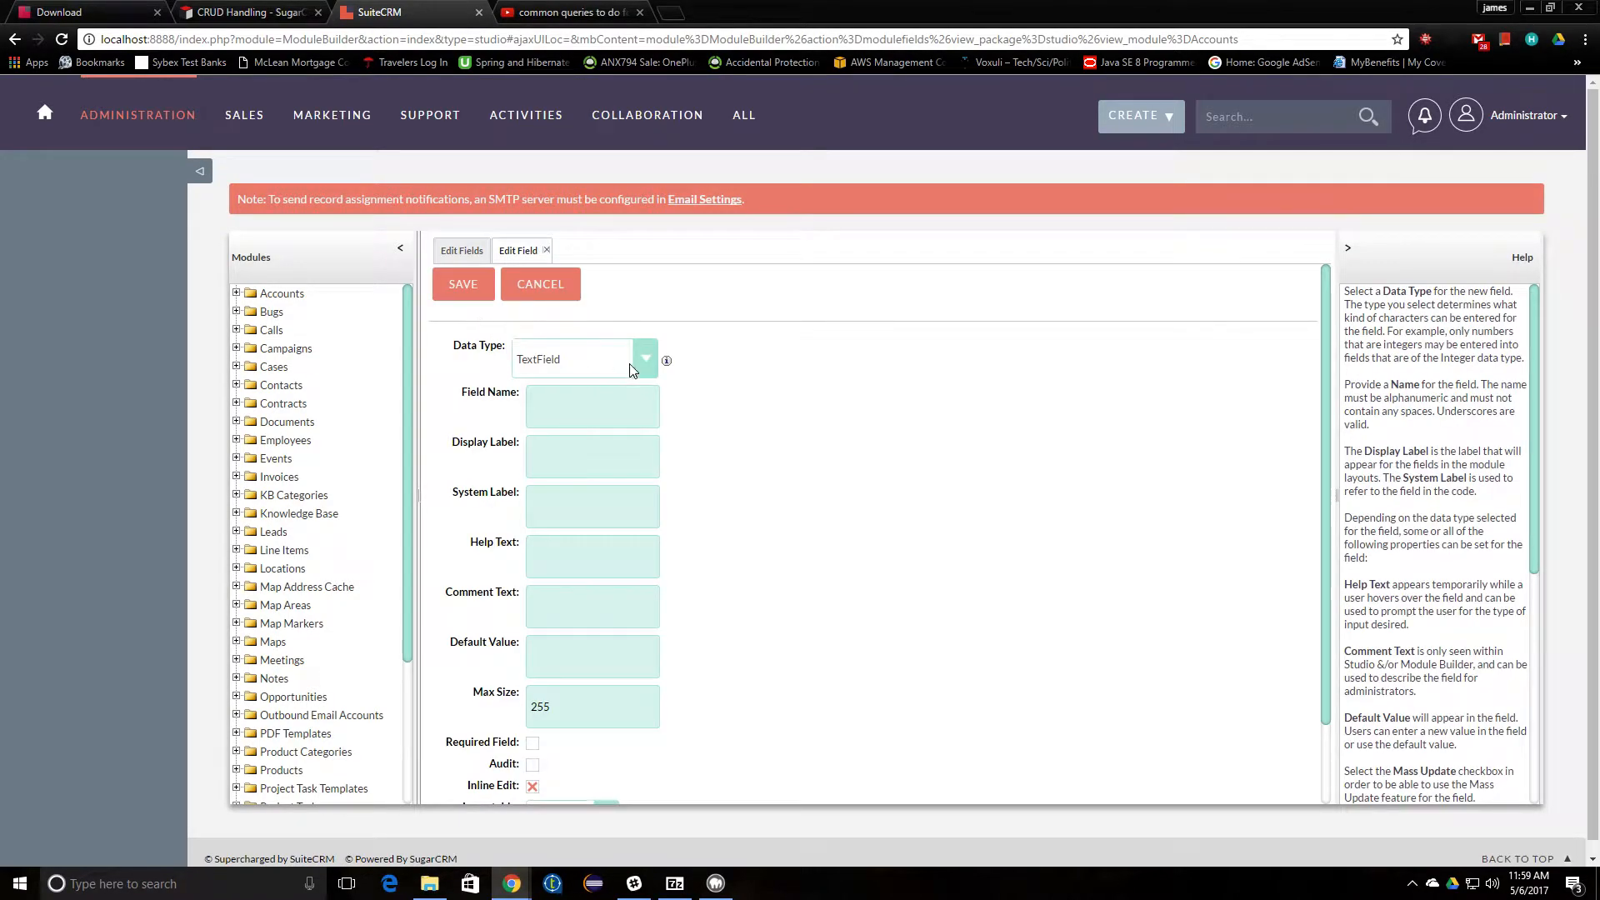
click(588, 397)
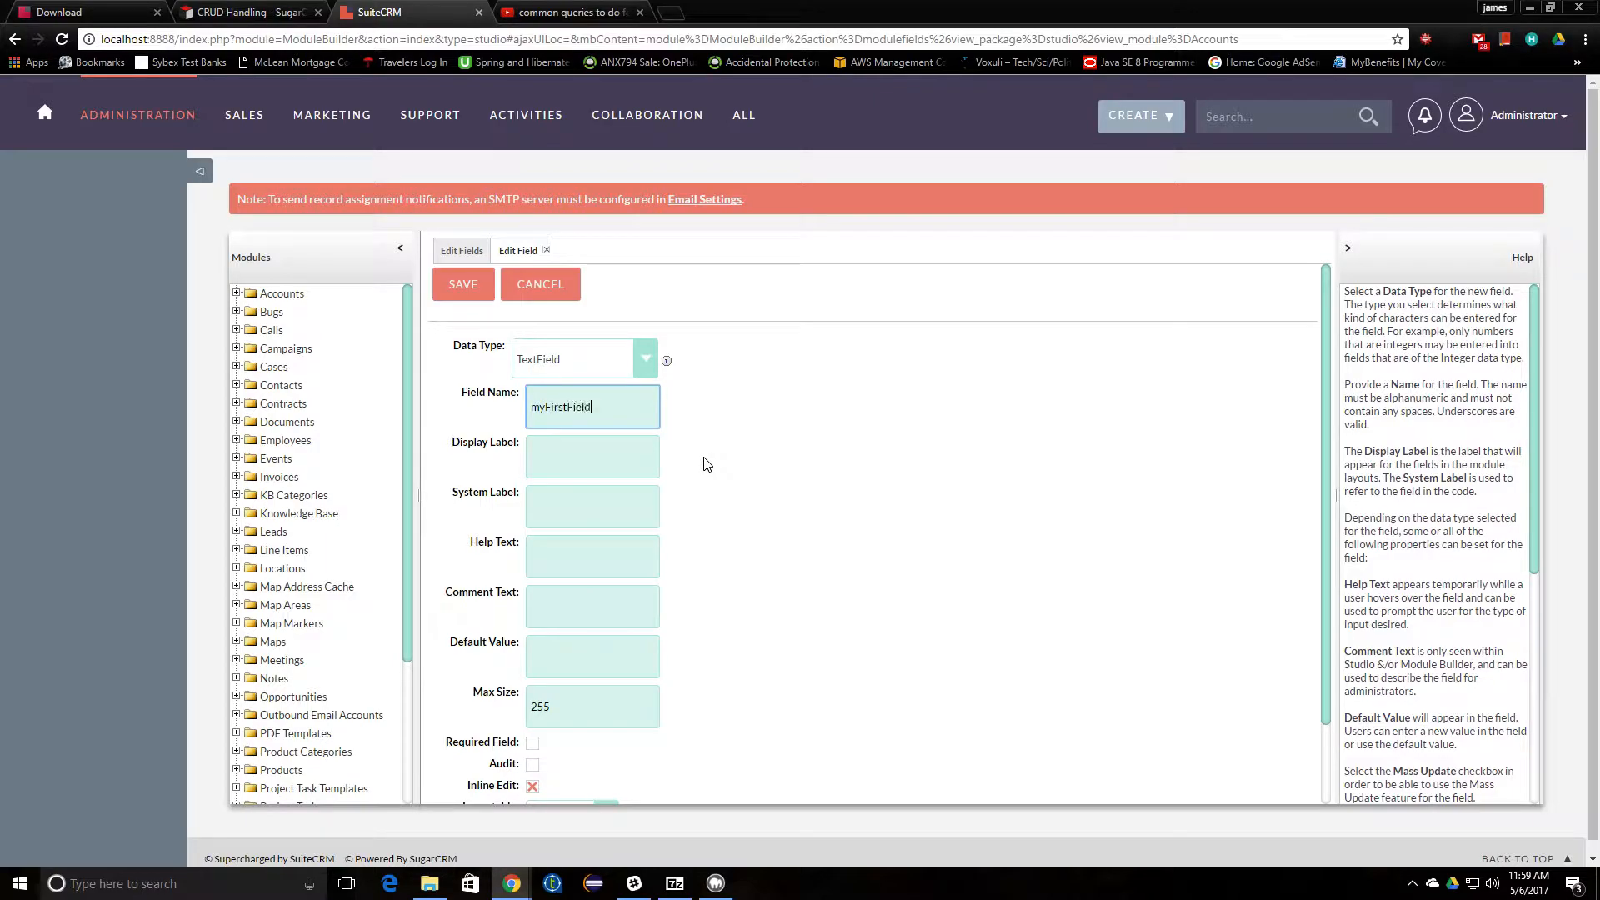
key(Tab)
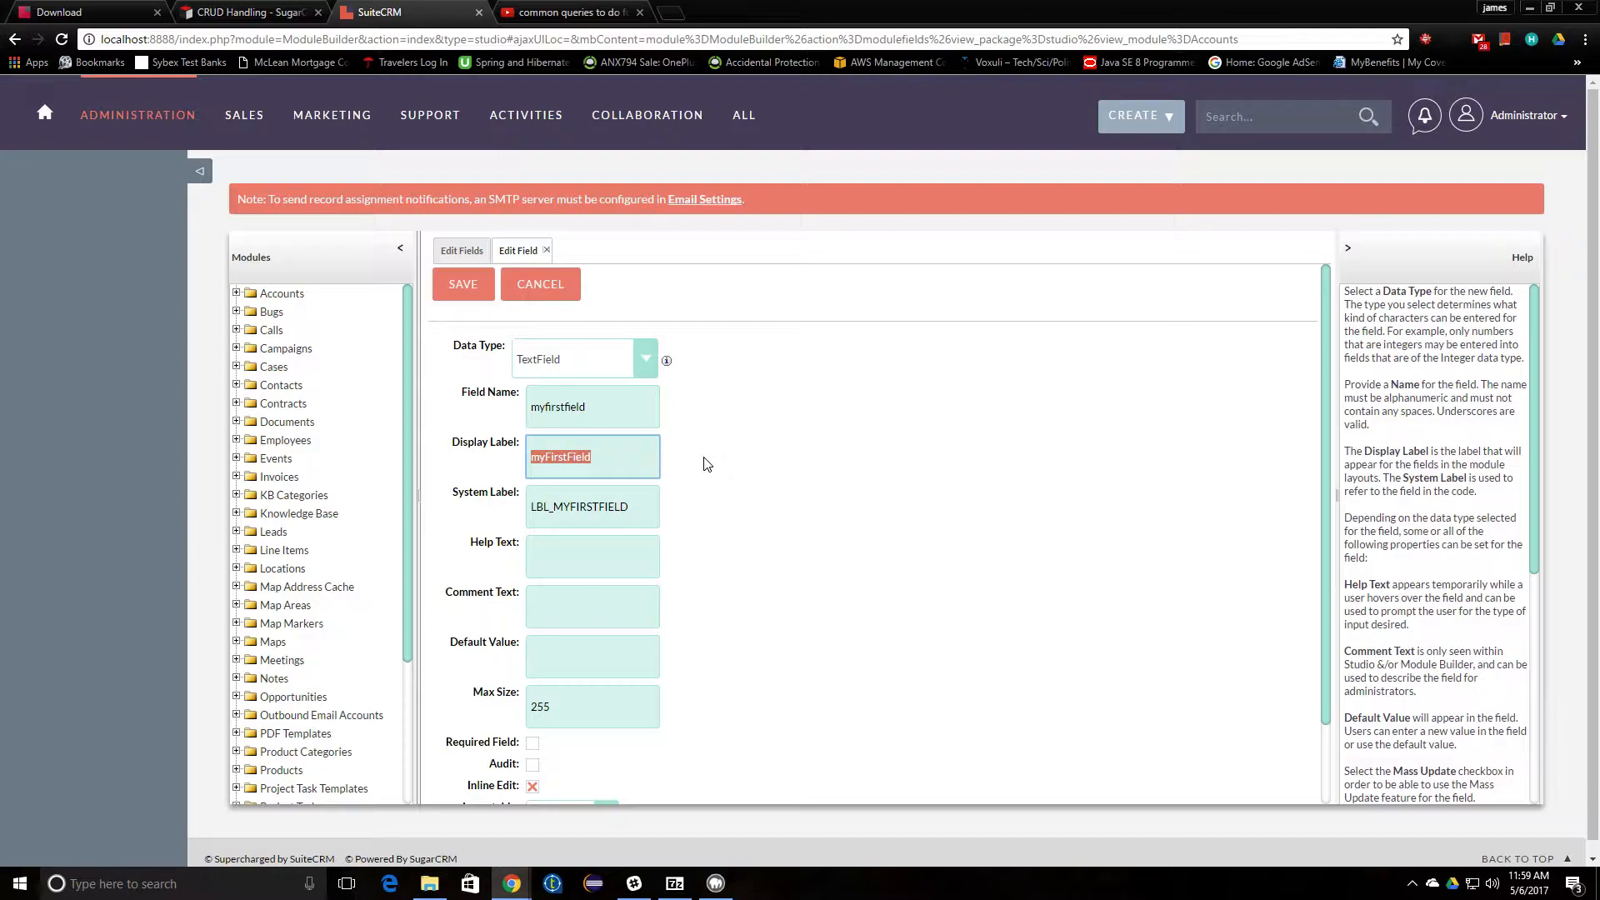
- Examine the new field's System Label, Help Text, Comment Text and Default Value properties
click(615, 491)
scroll(609, 530, down, 1)
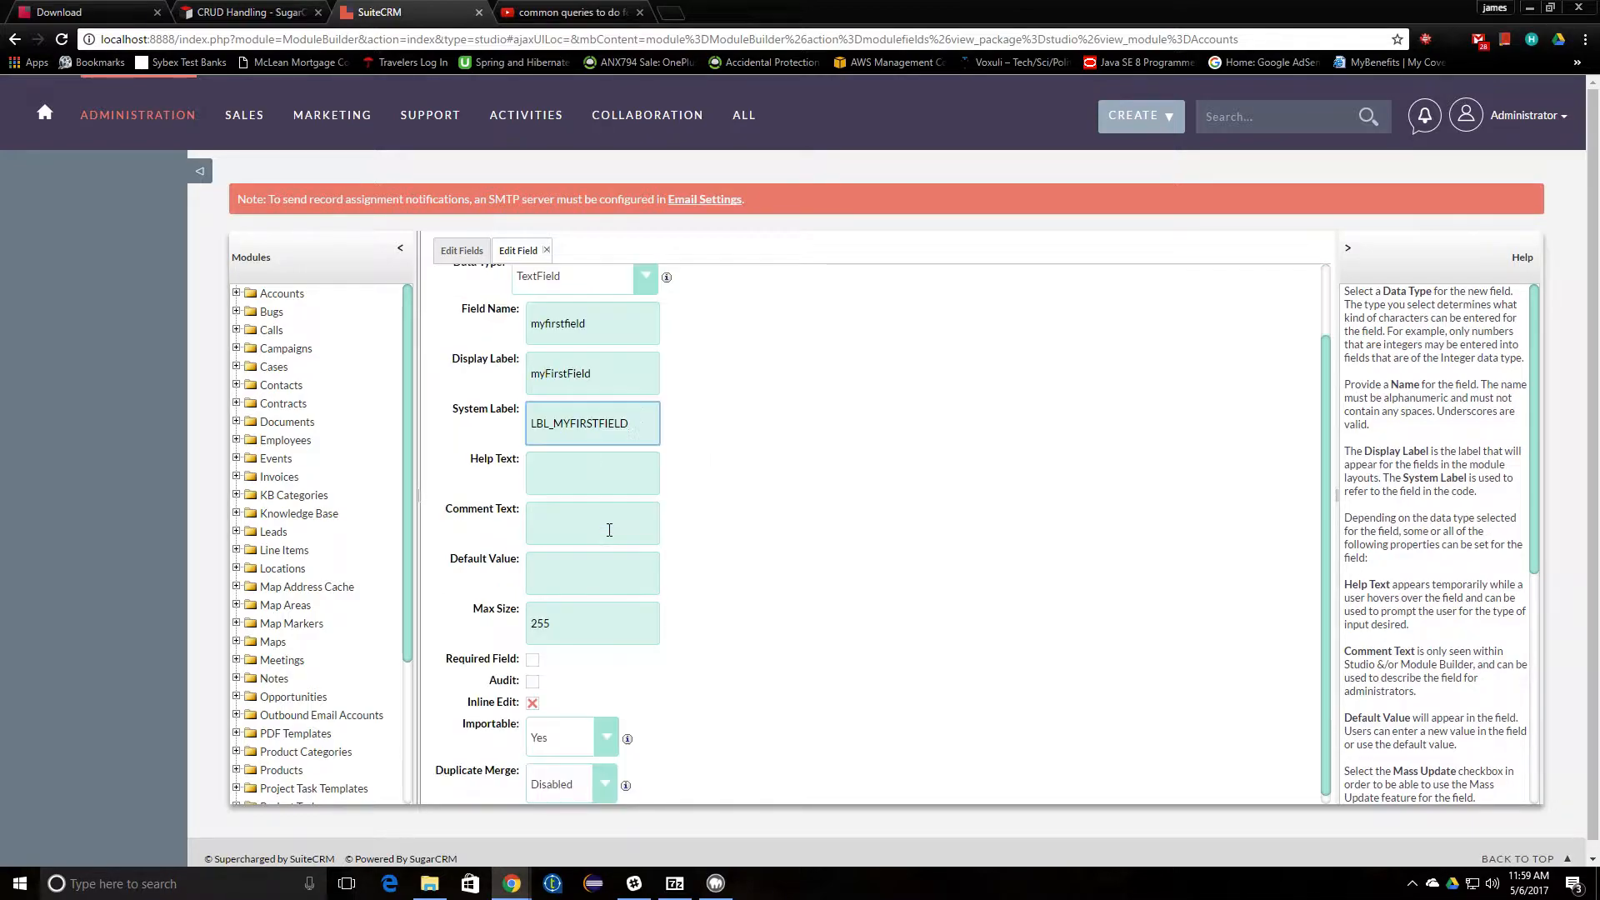
drag(588, 423, 531, 425)
click(607, 468)
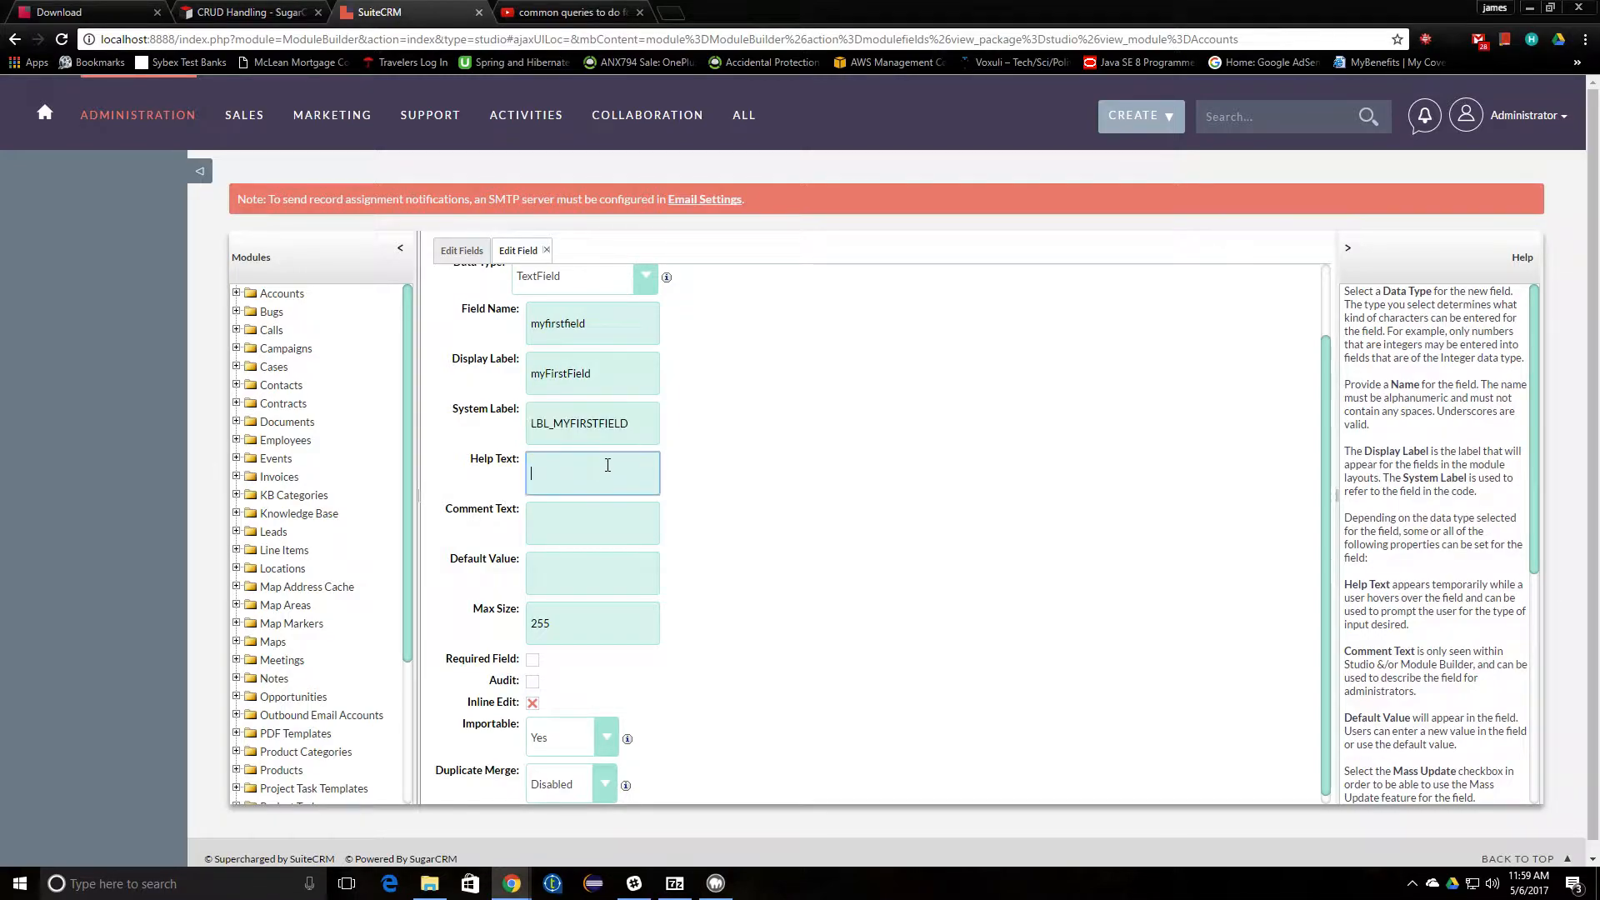
click(632, 429)
drag(621, 426, 526, 424)
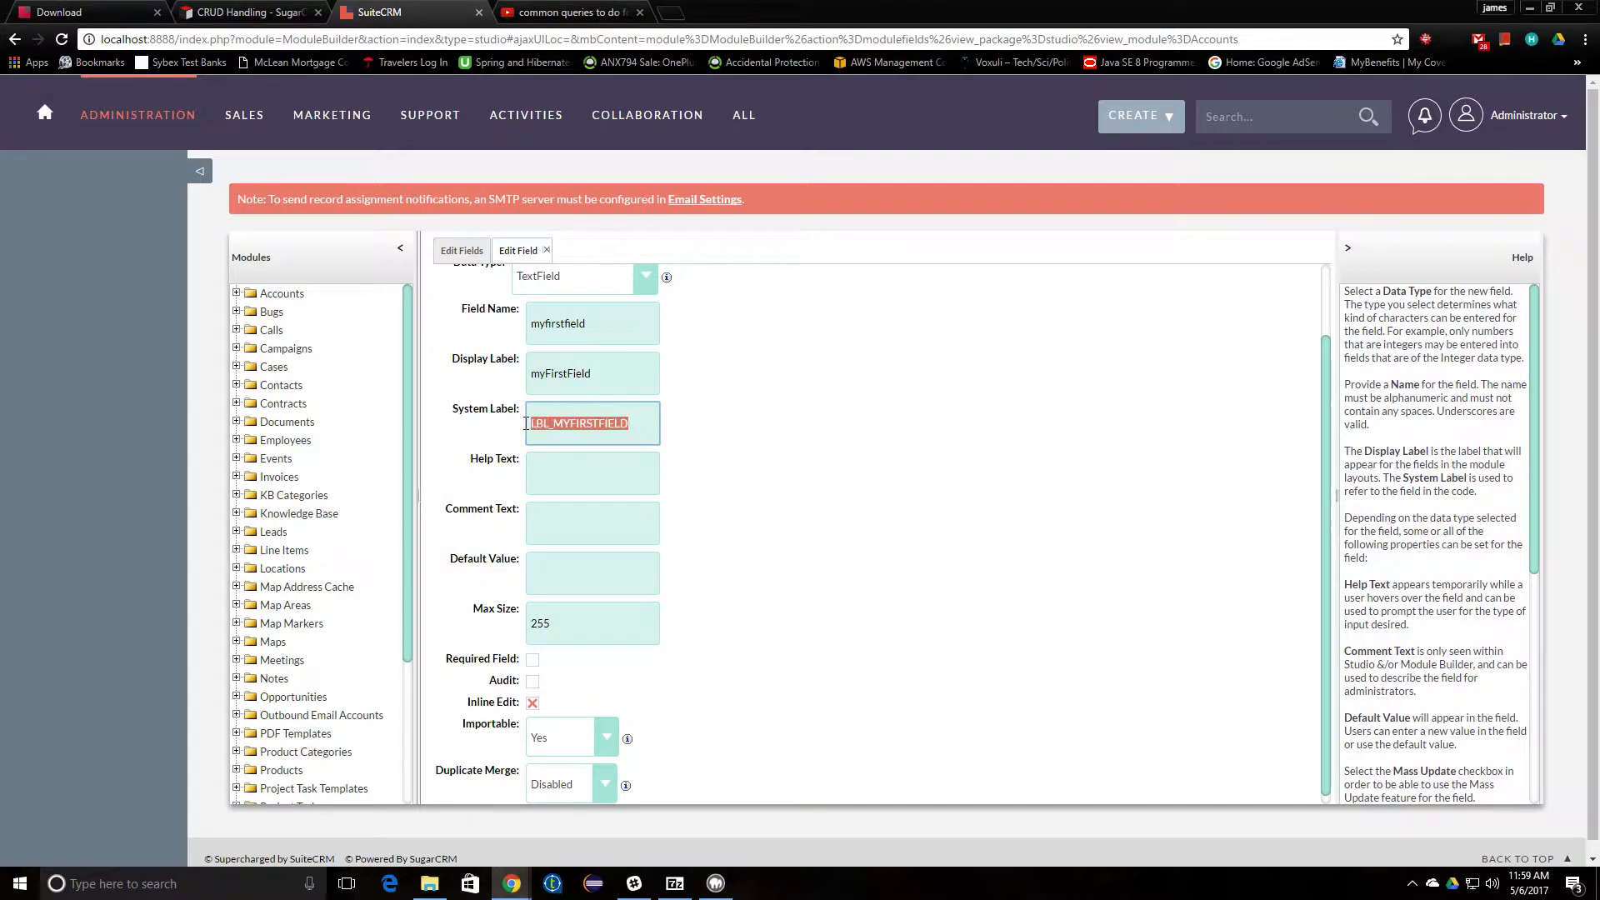
click(580, 466)
drag(537, 423, 603, 465)
click(574, 483)
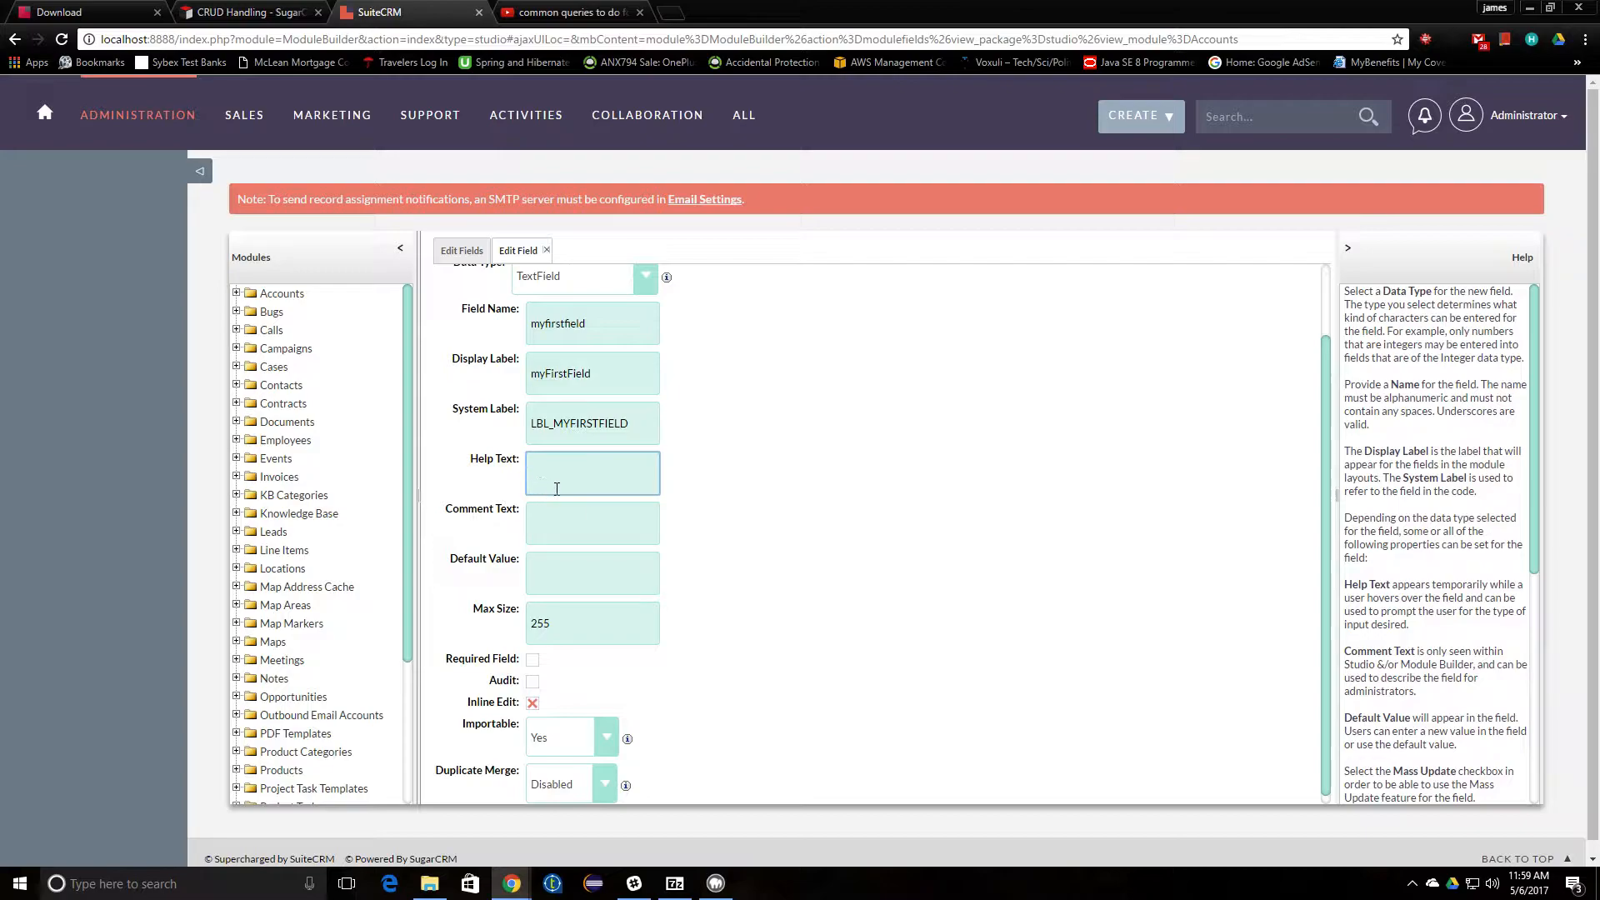
click(564, 525)
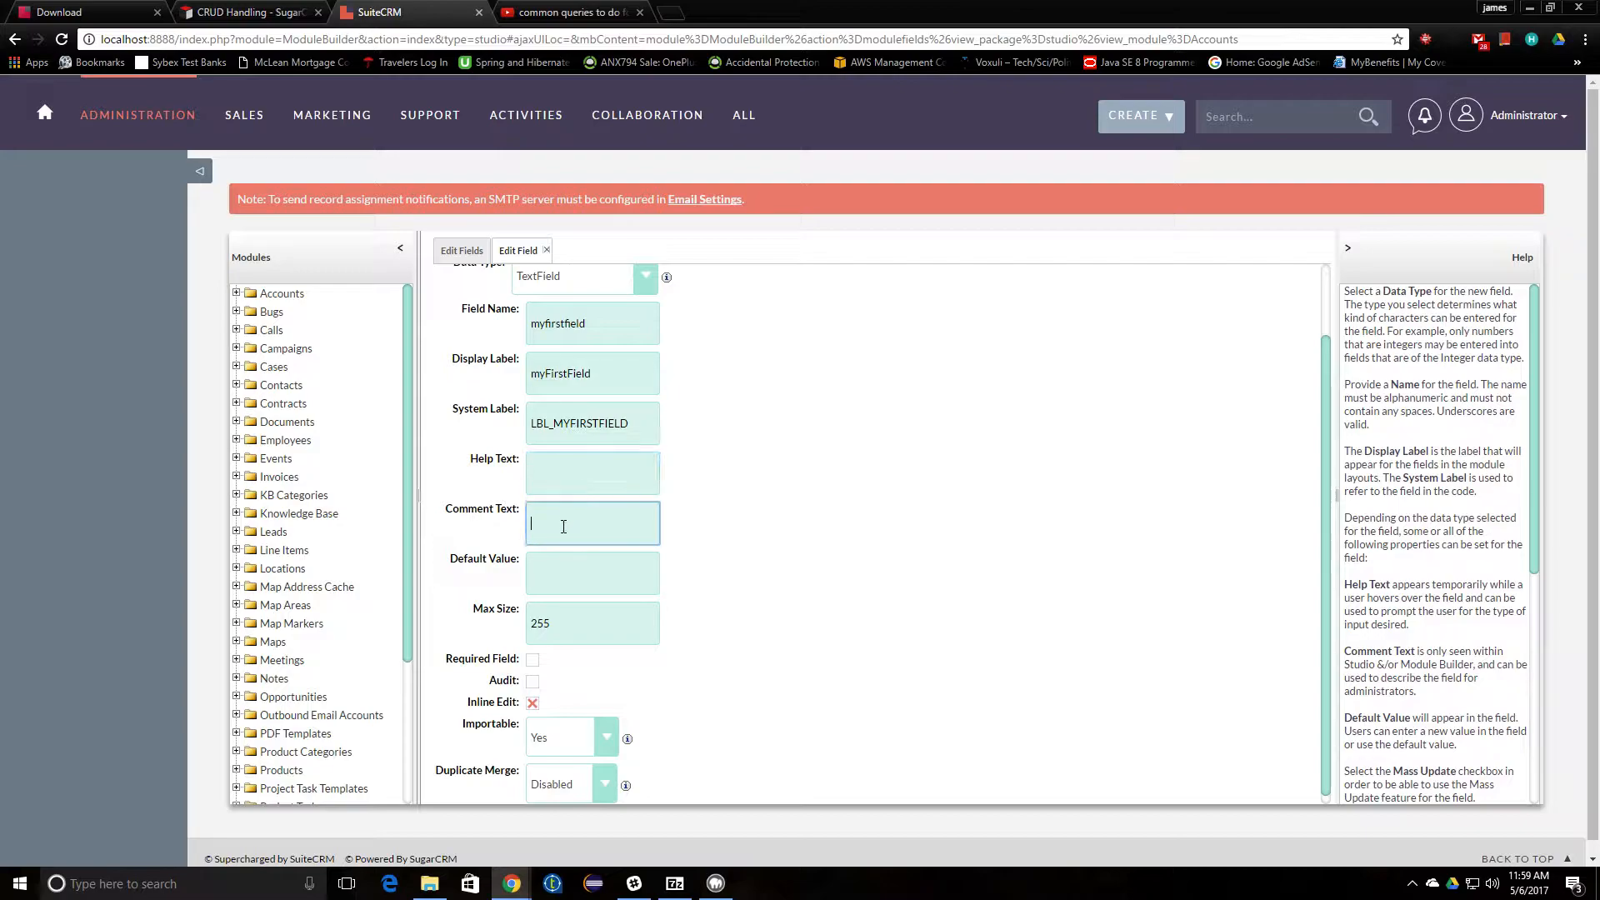
click(556, 576)
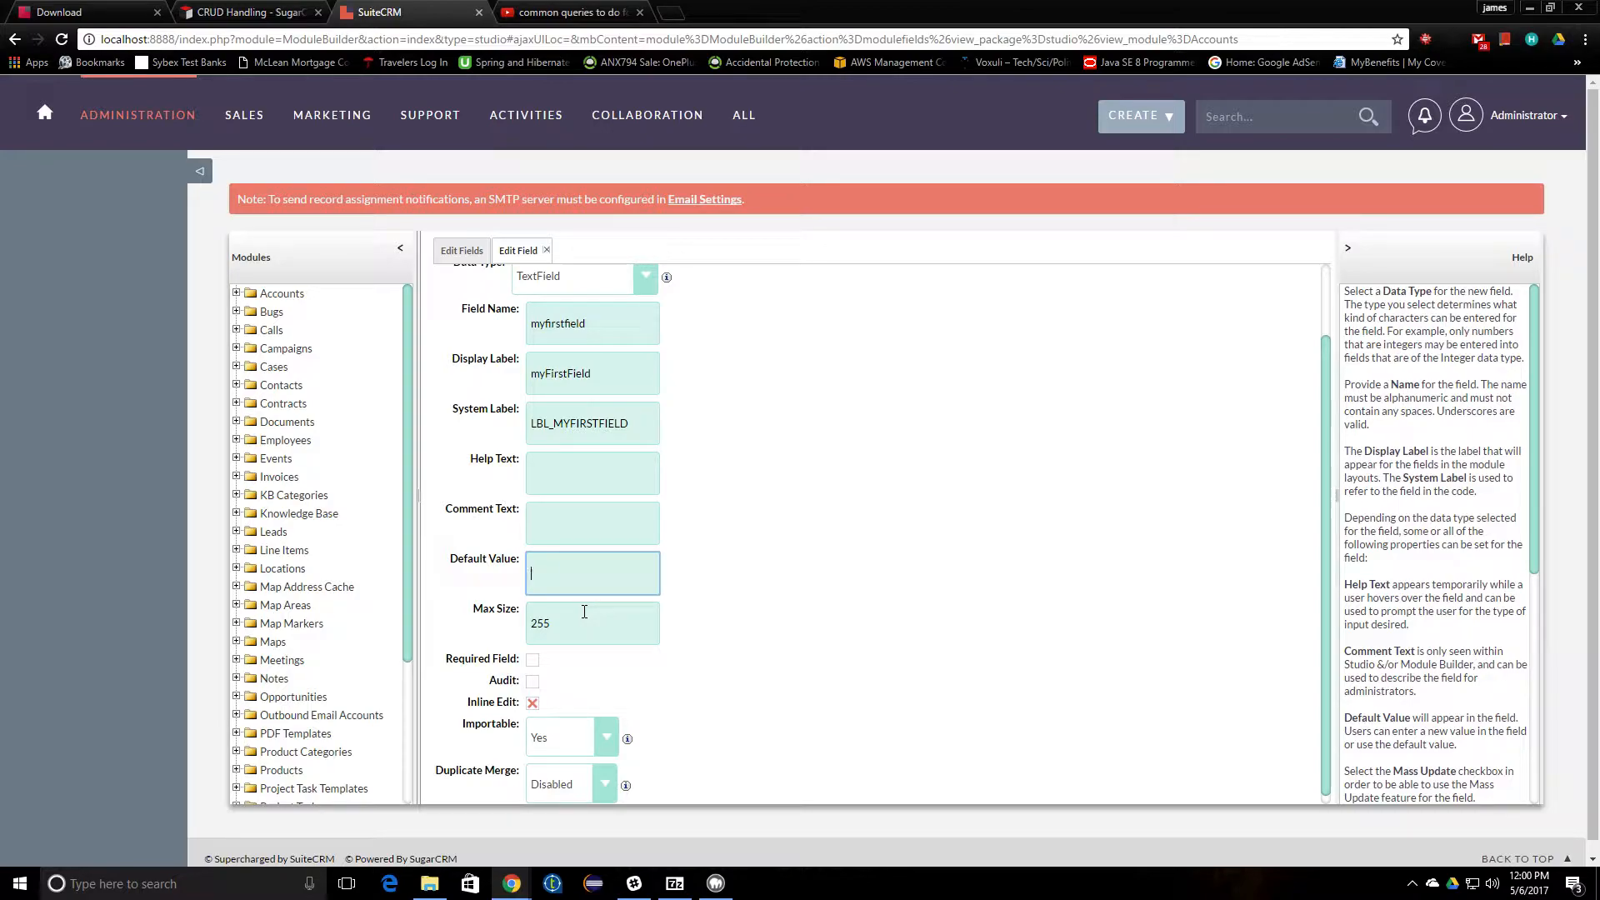
- Enable Audit for the new field and save it
click(772, 623)
scroll(633, 677, down, 1)
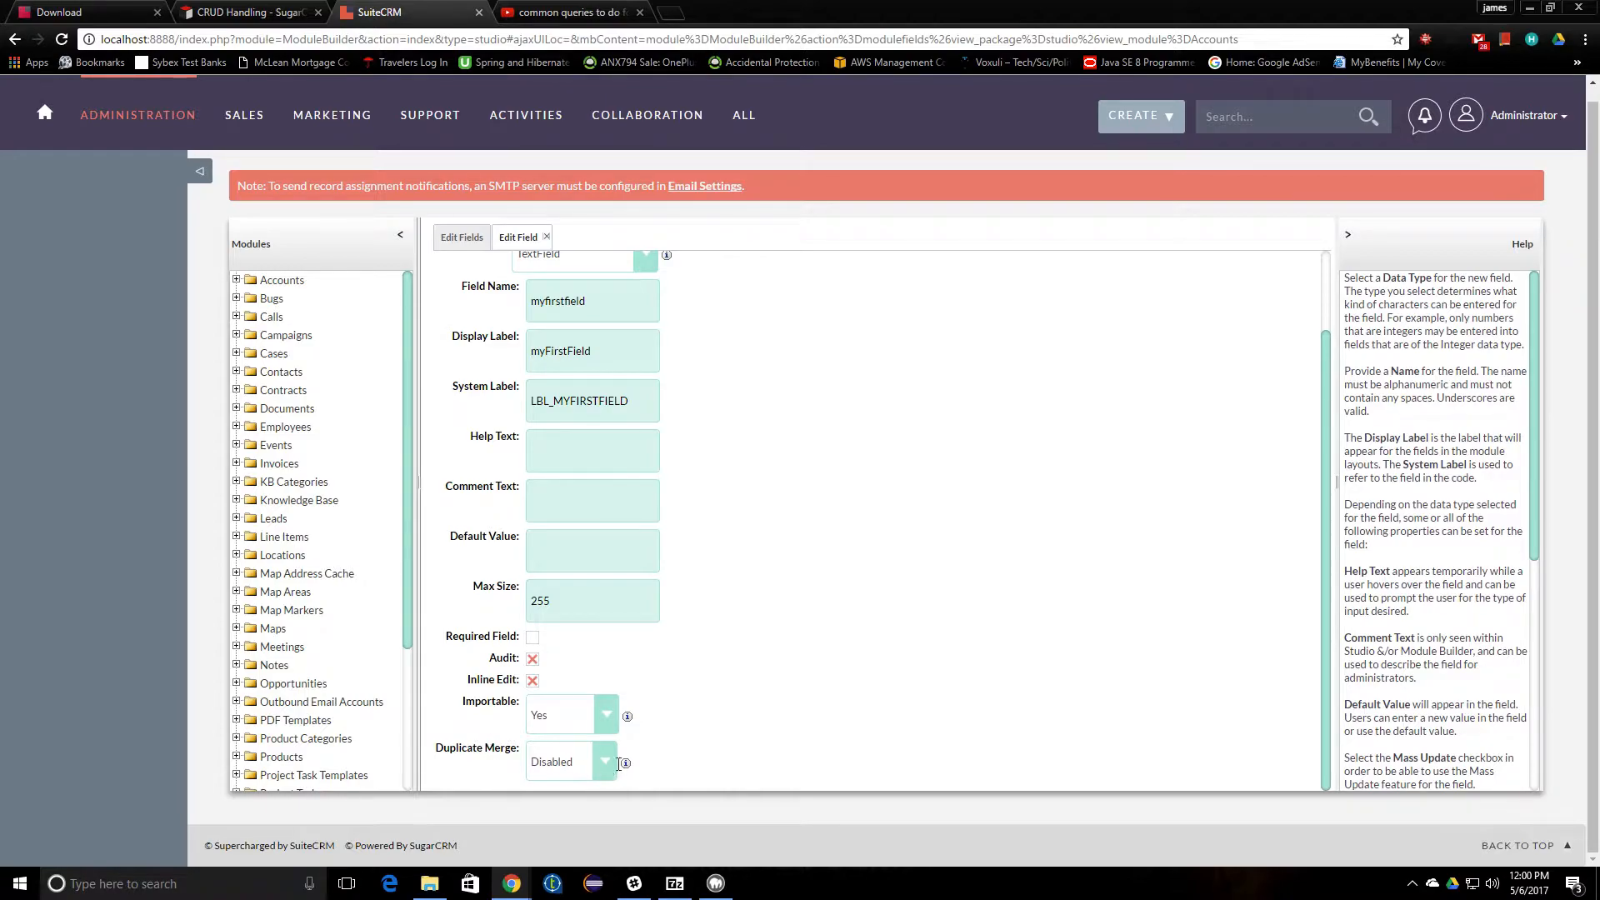
scroll(667, 732, up, 3)
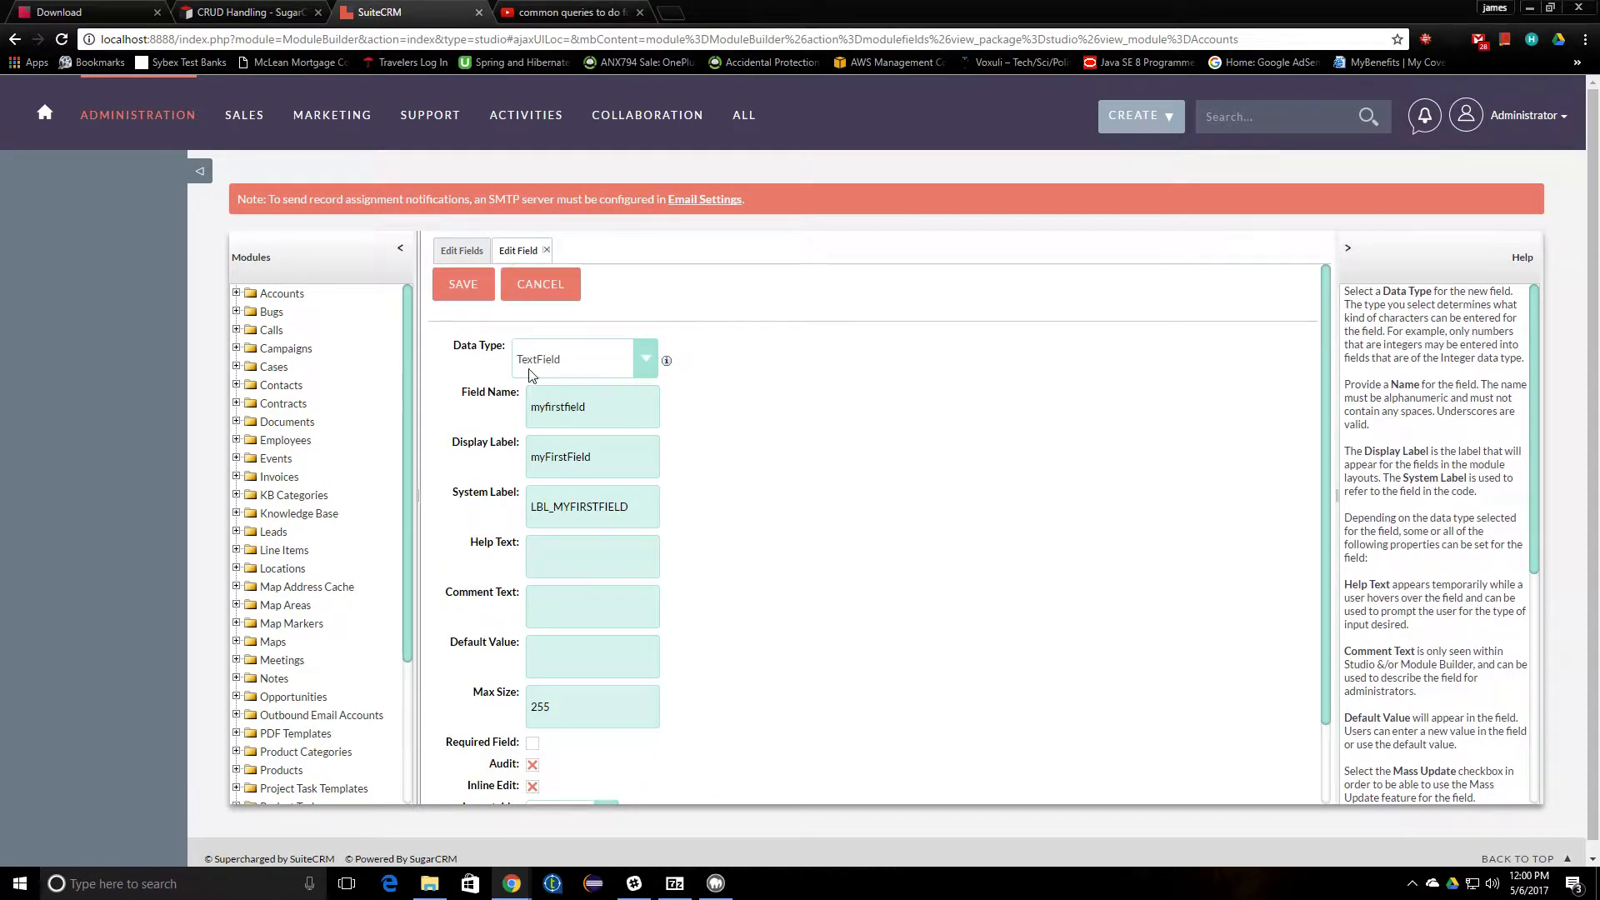
click(463, 284)
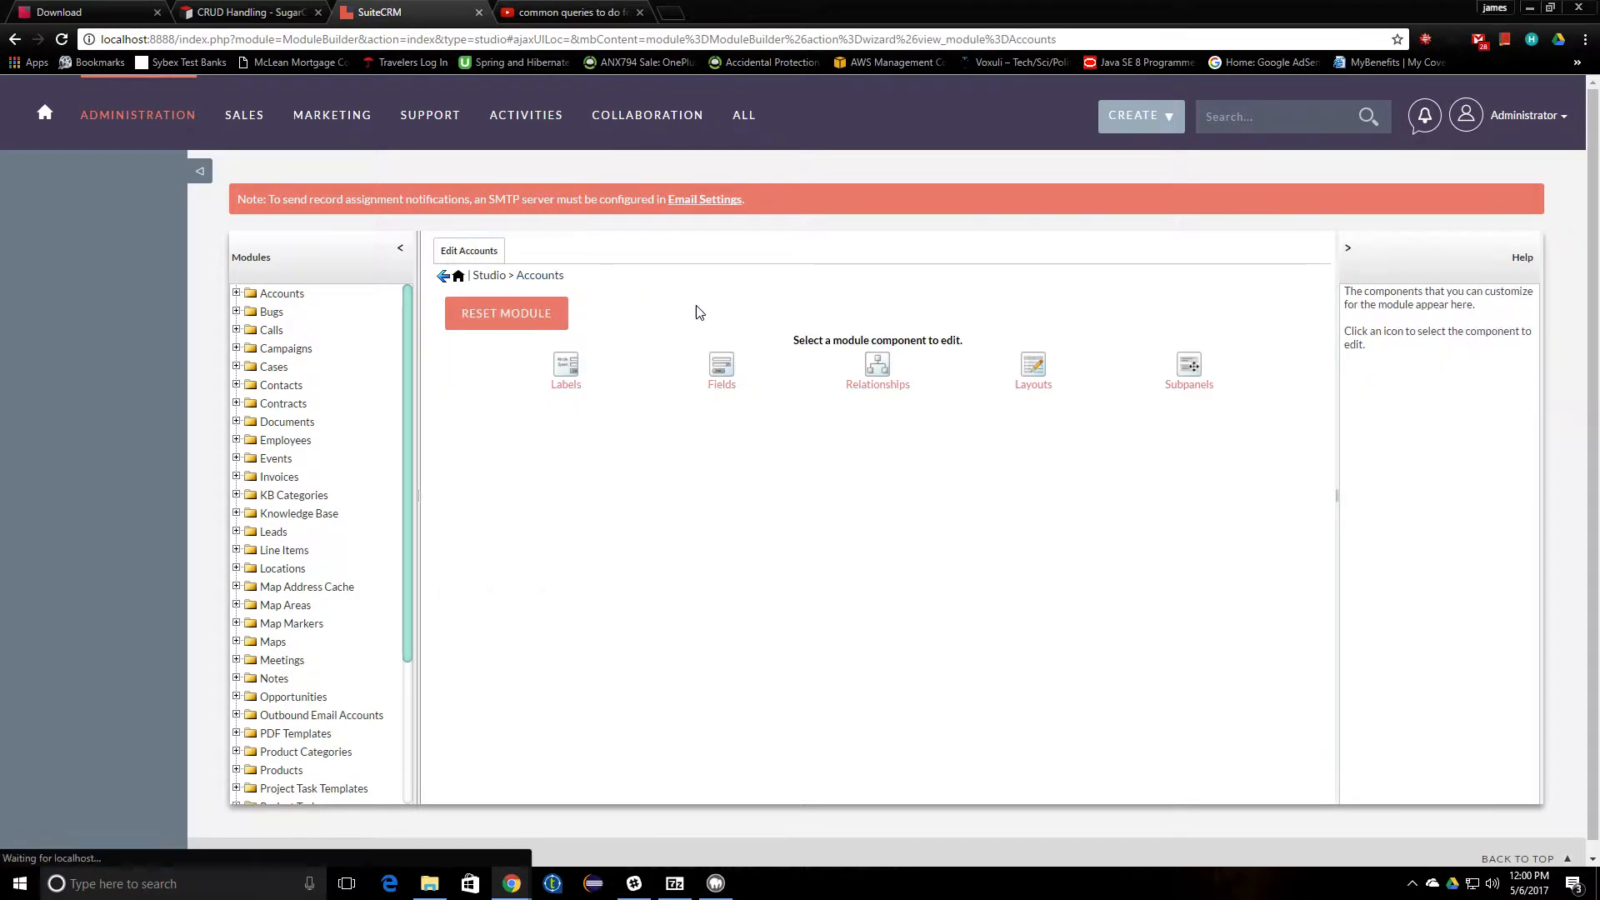
- Open the ListView layout of the Accounts module and review its Default, Available and Hidden columns
click(1034, 367)
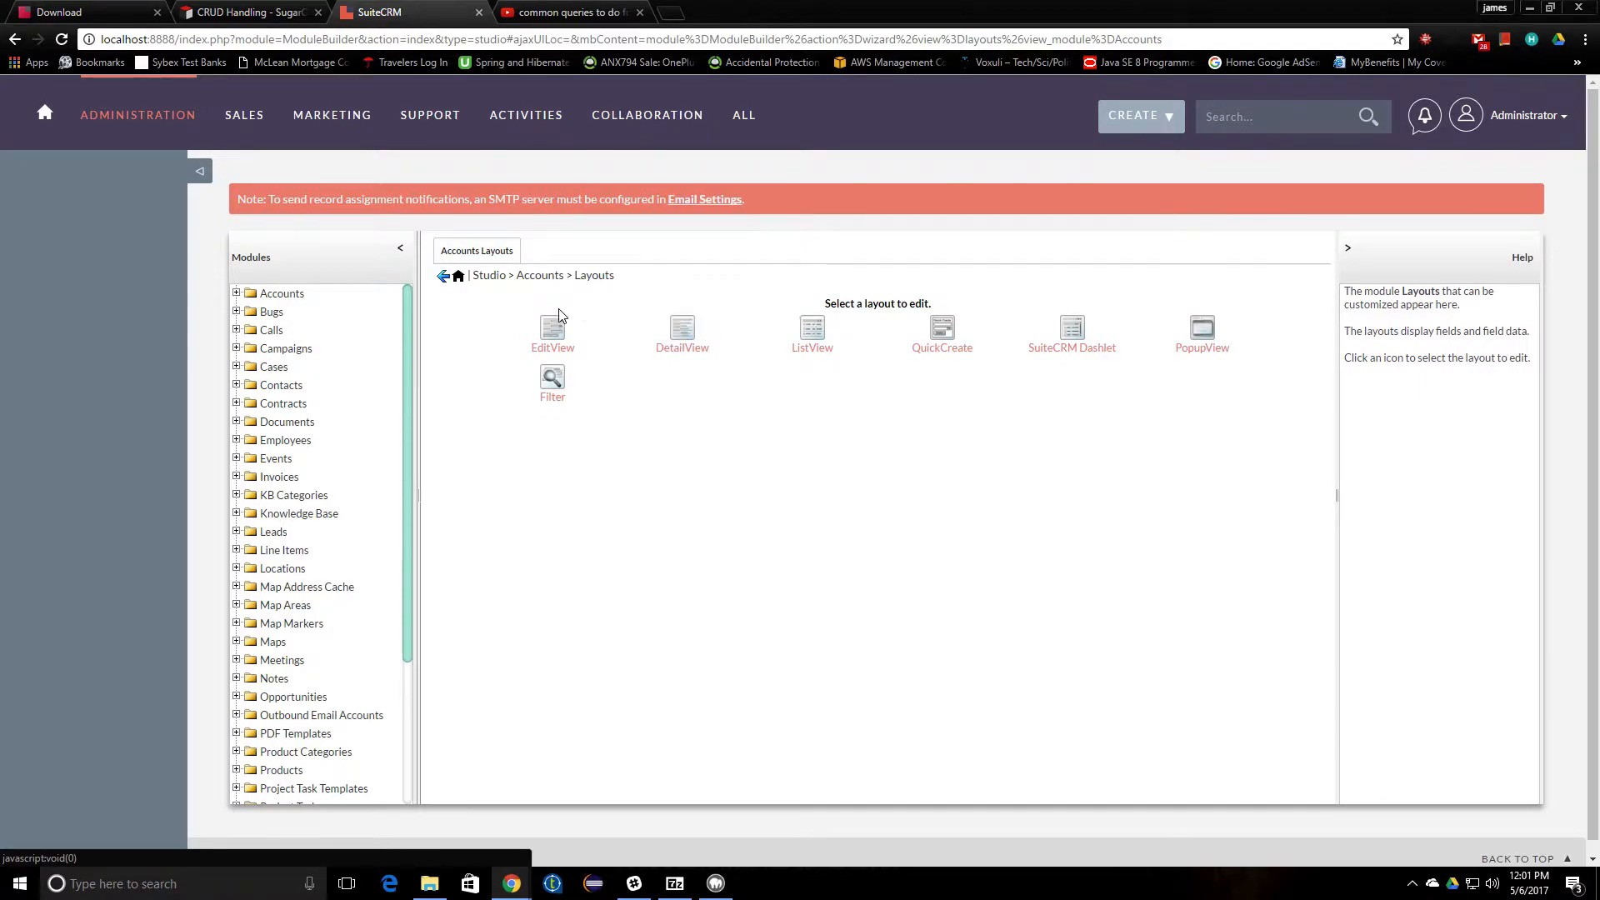
click(551, 330)
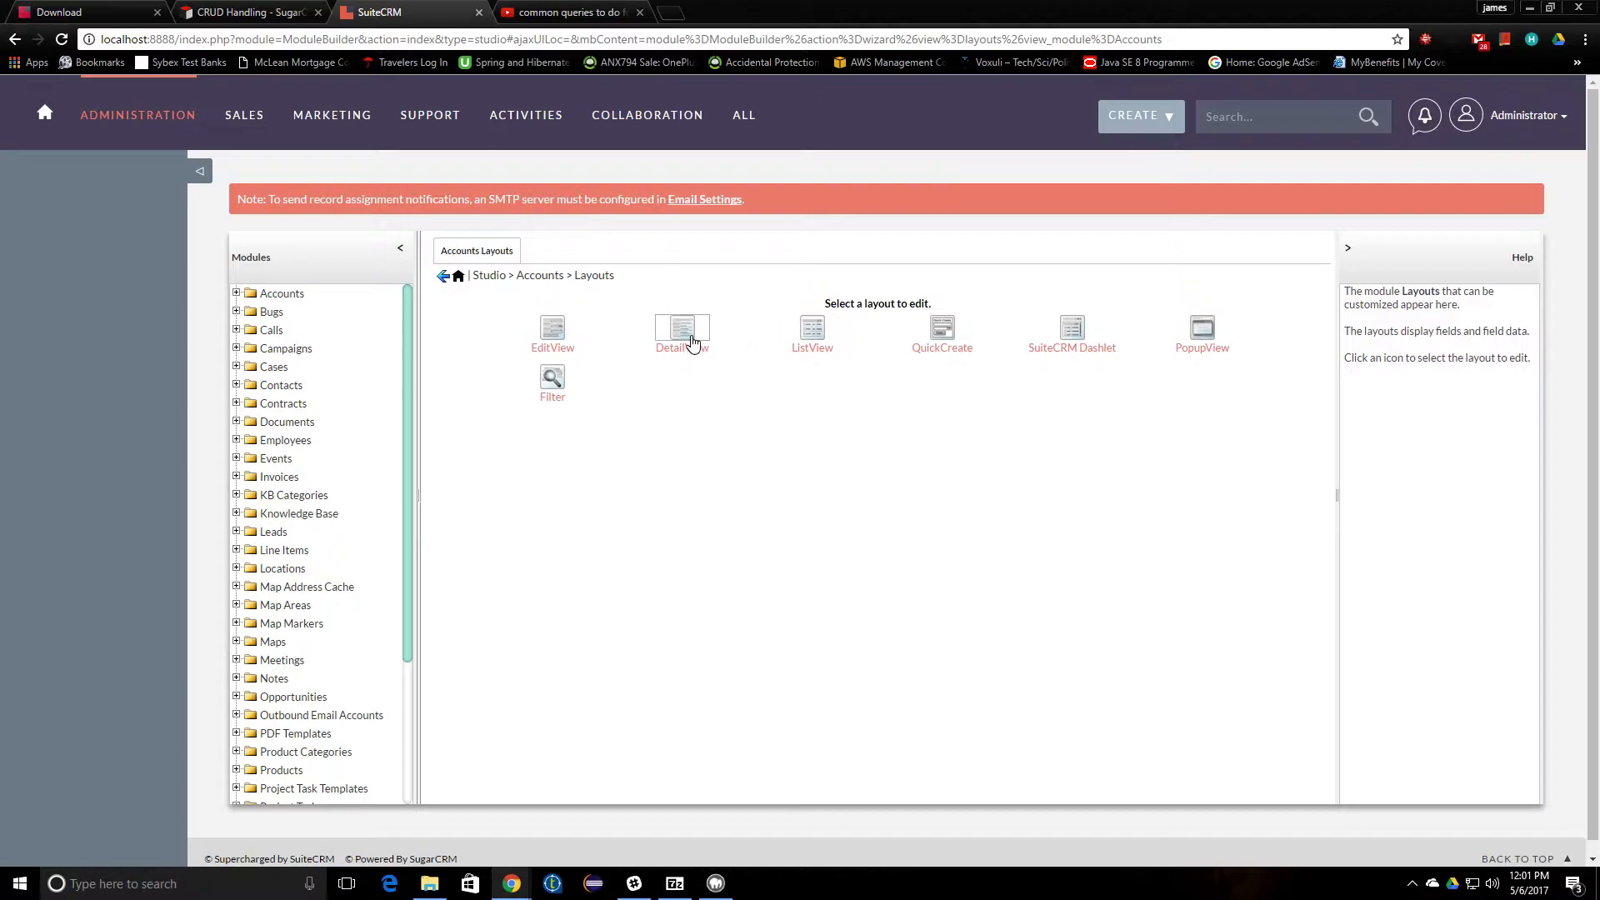
click(811, 335)
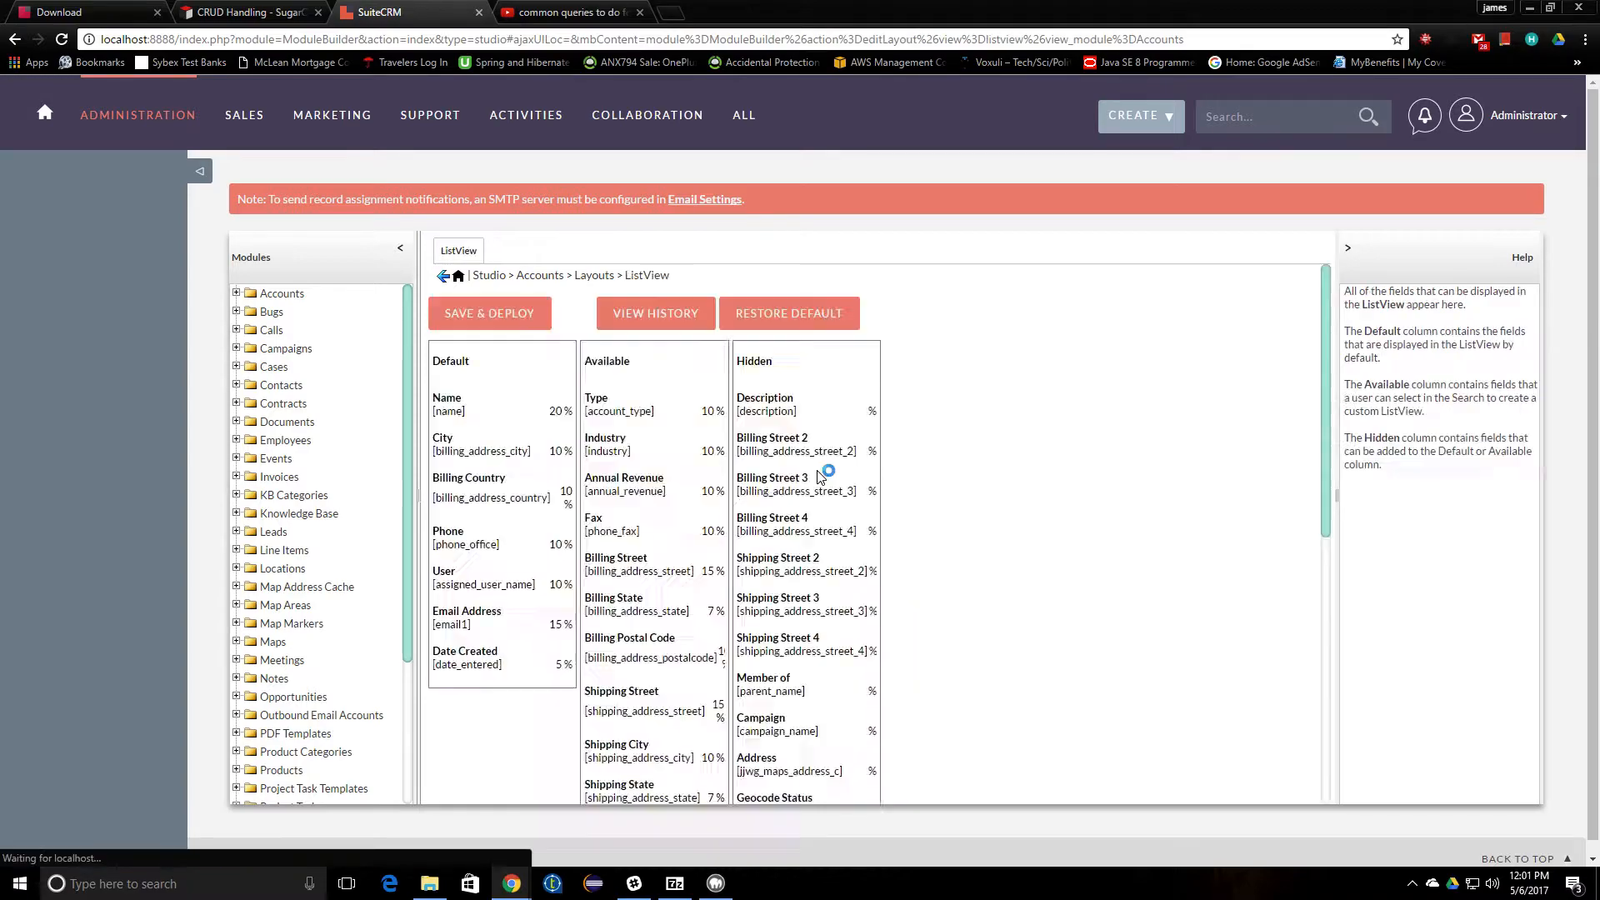
scroll(664, 570, down, 1)
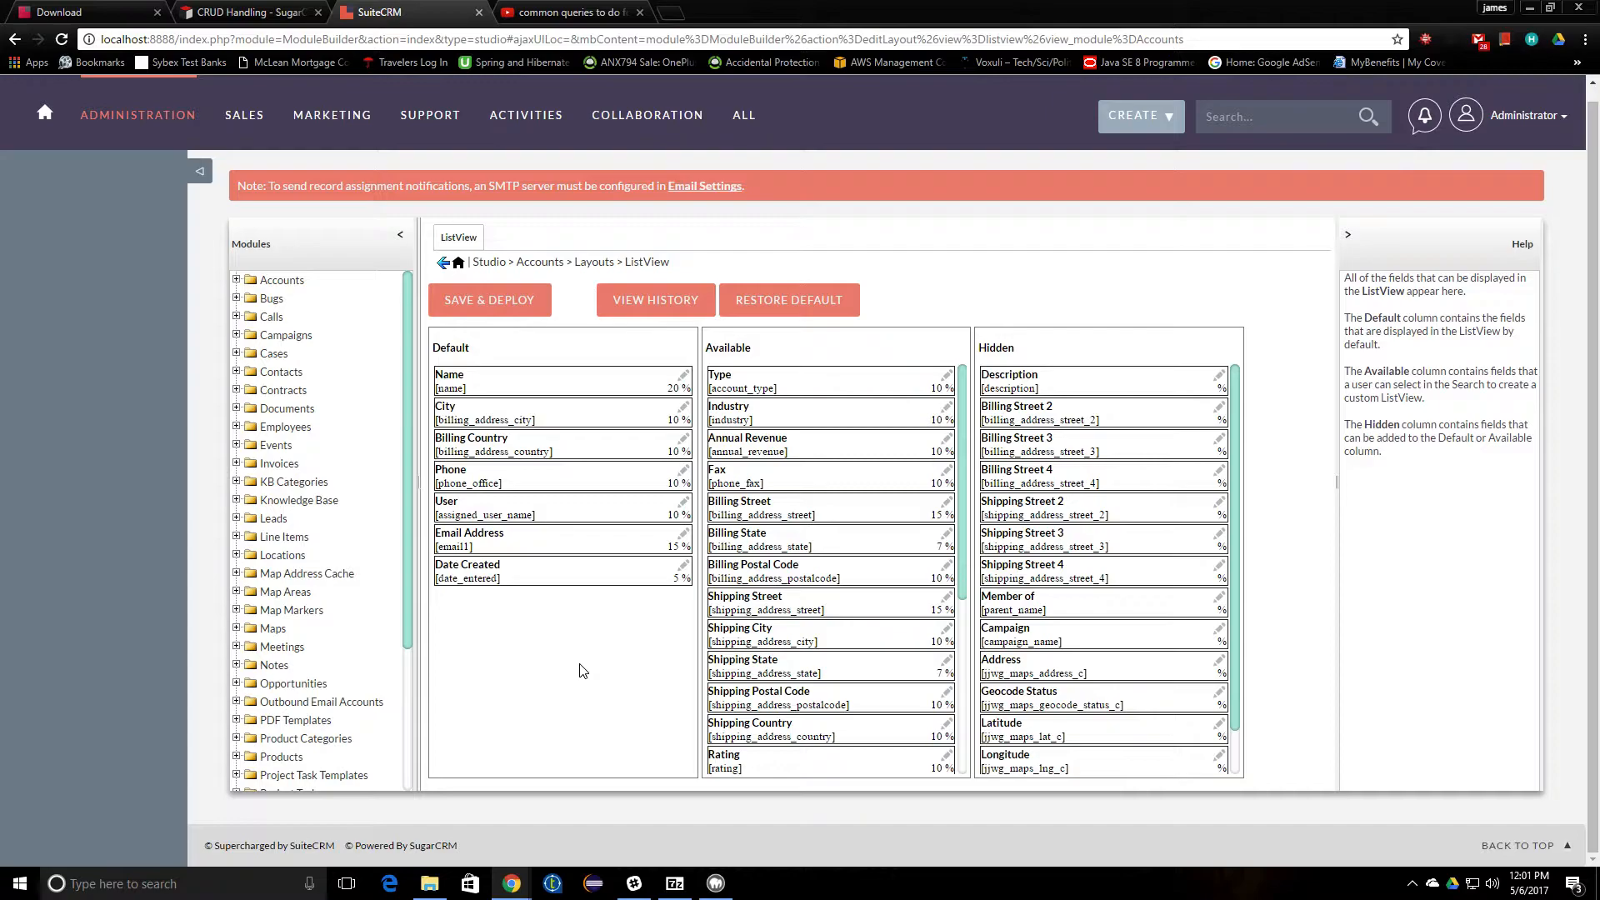
scroll(582, 671, up, 1)
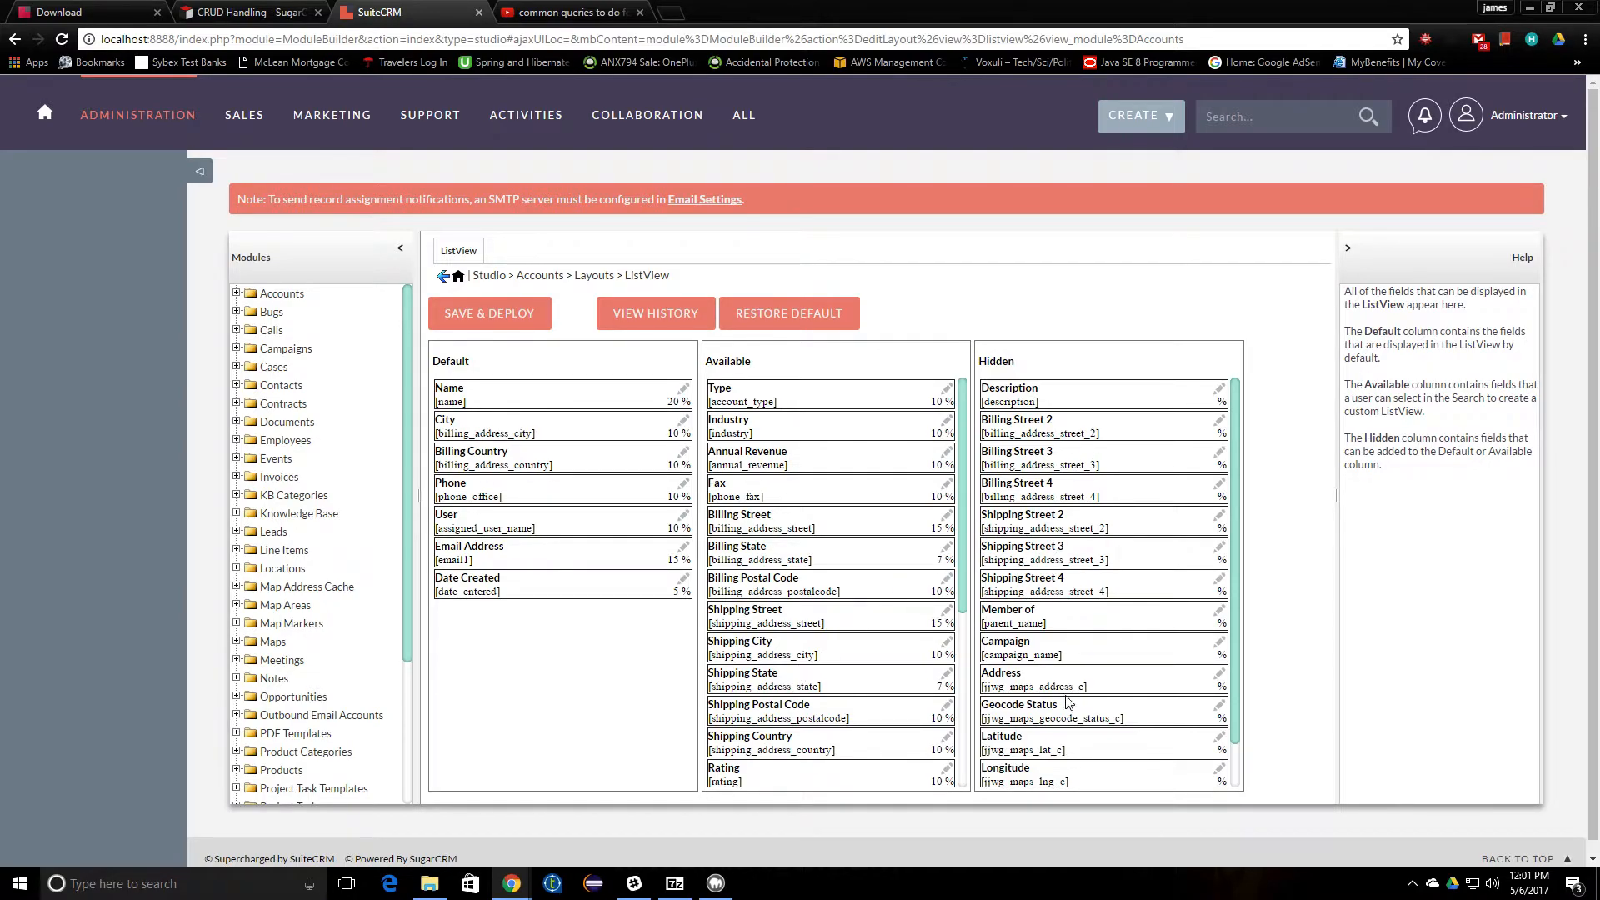
scroll(910, 688, down, 1)
scroll(910, 687, down, 4)
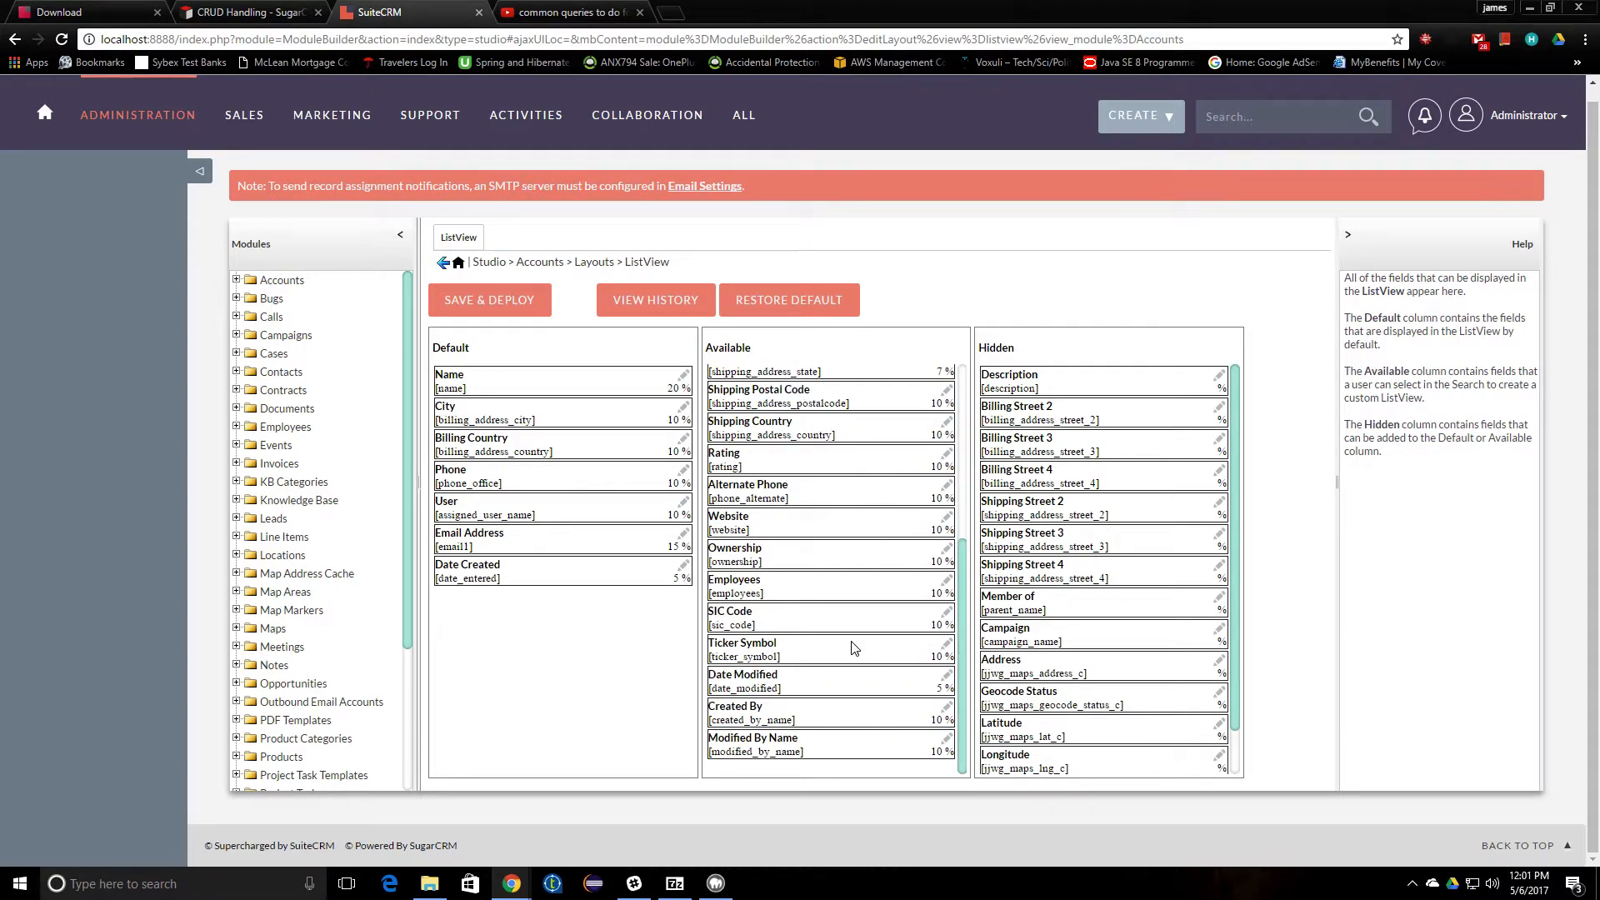
scroll(850, 647, up, 6)
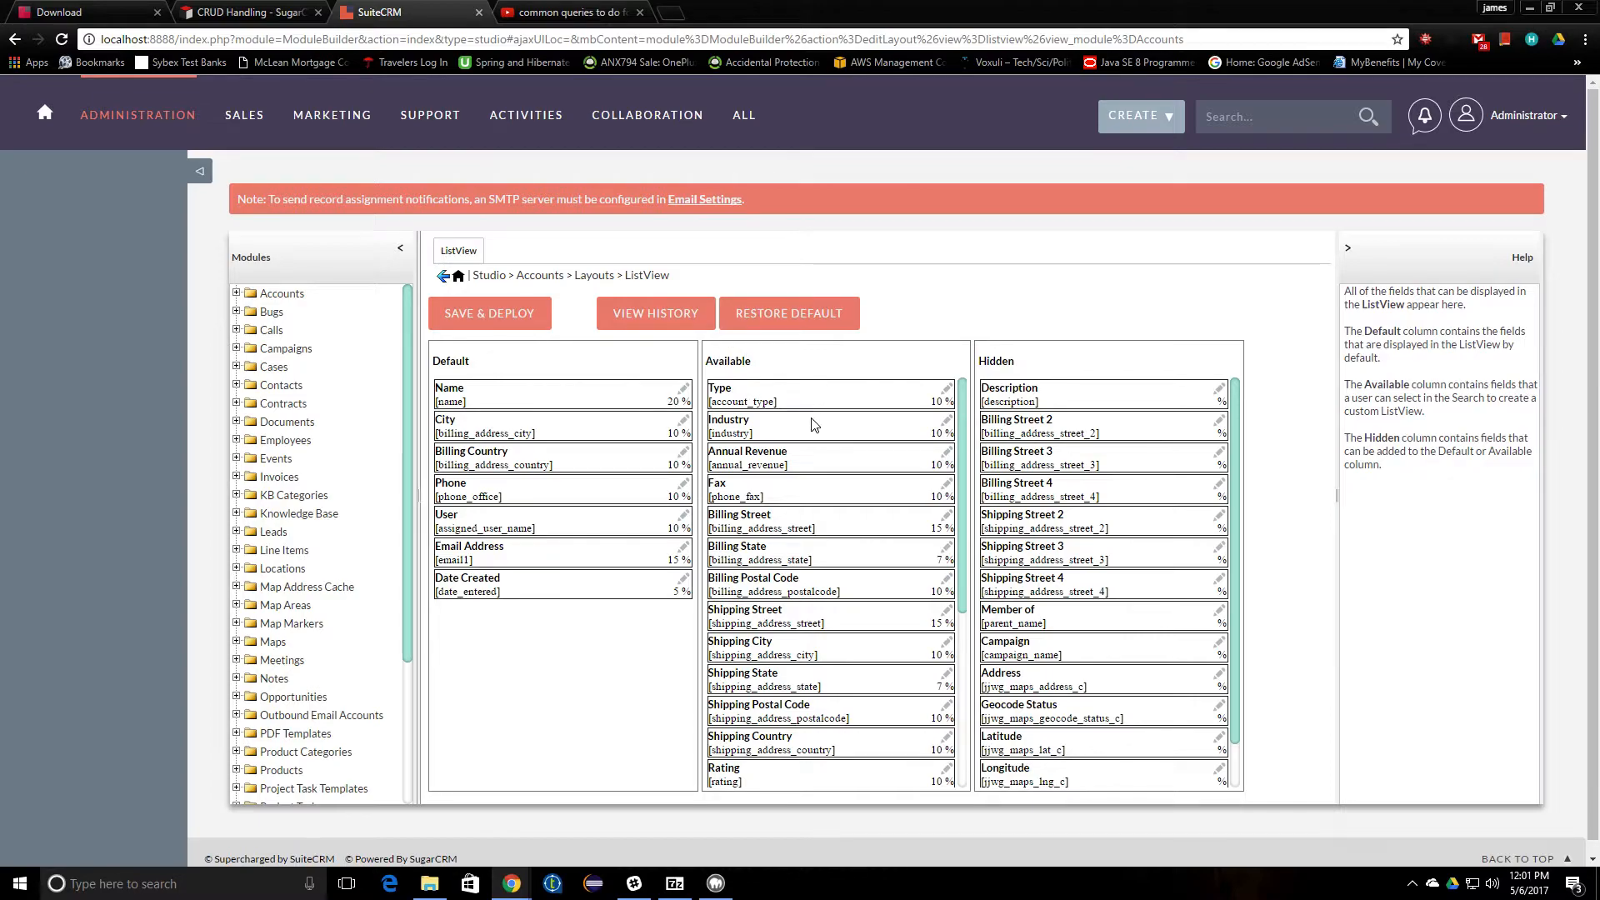
- Open the Accounts list from Marketing in a new browser tab and examine which columns it displays
mouse_move(334, 121)
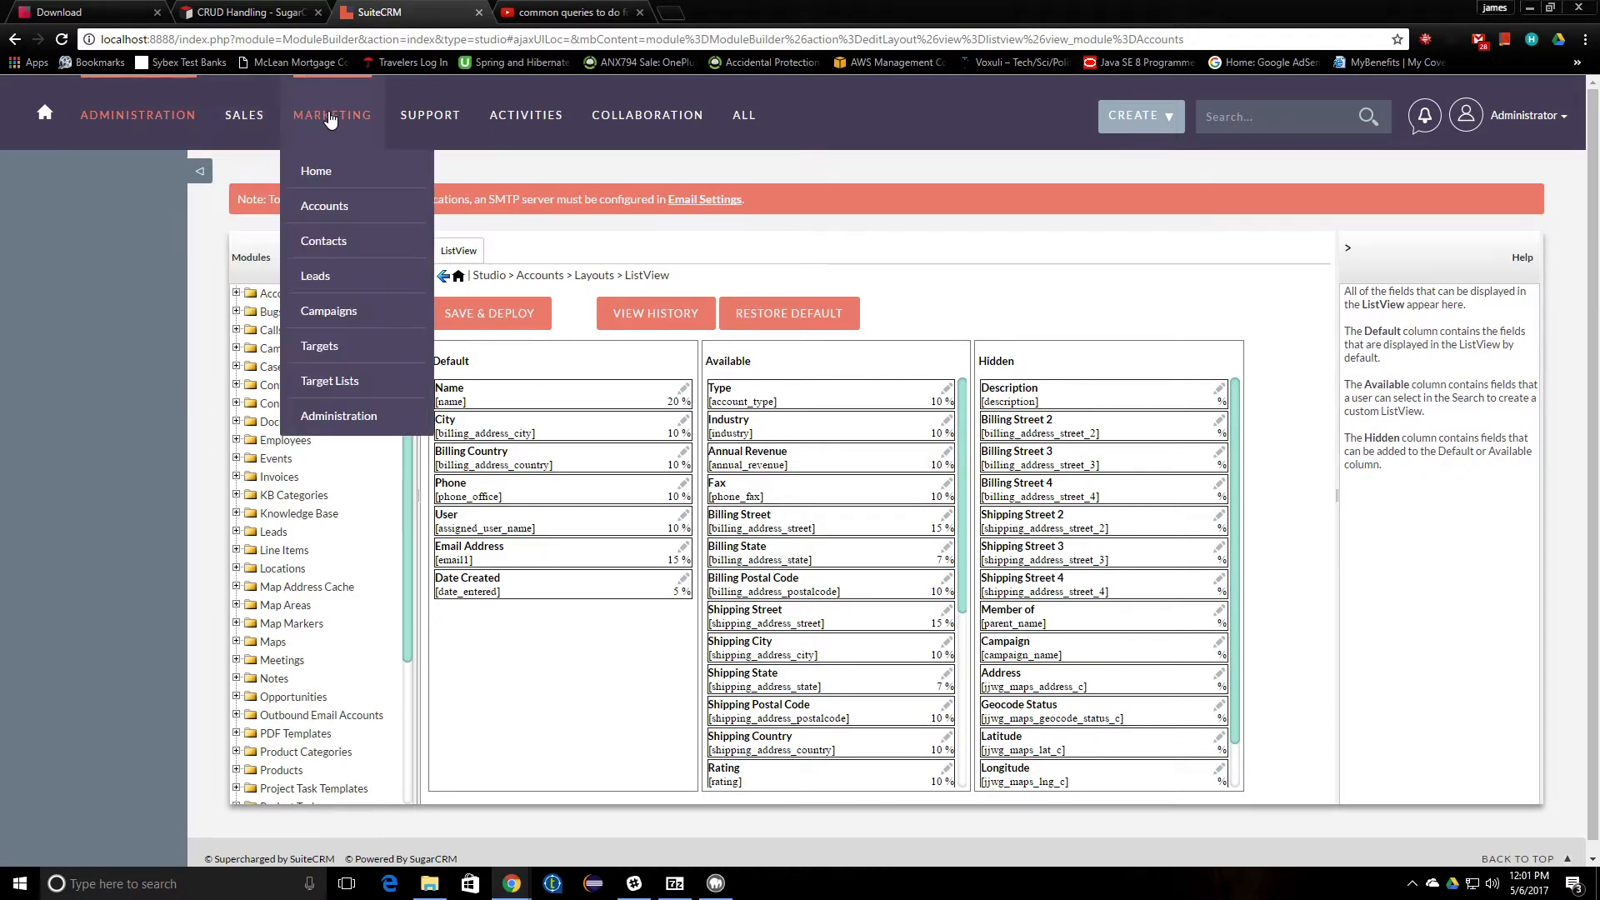
right_click(354, 218)
click(400, 225)
mouse_move(463, 135)
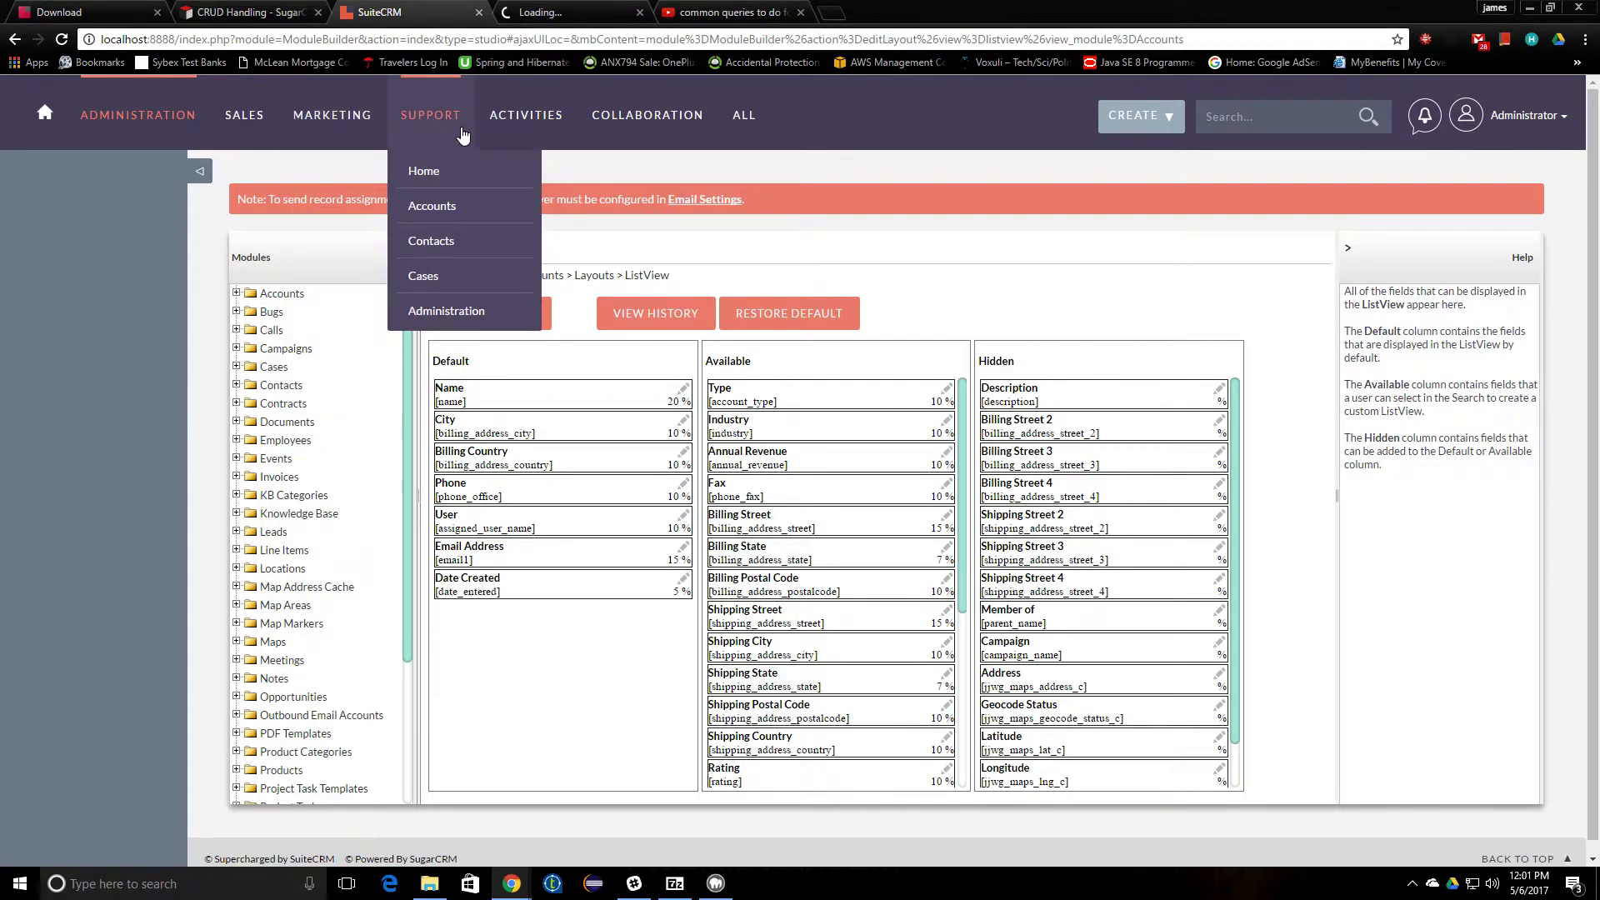
click(553, 11)
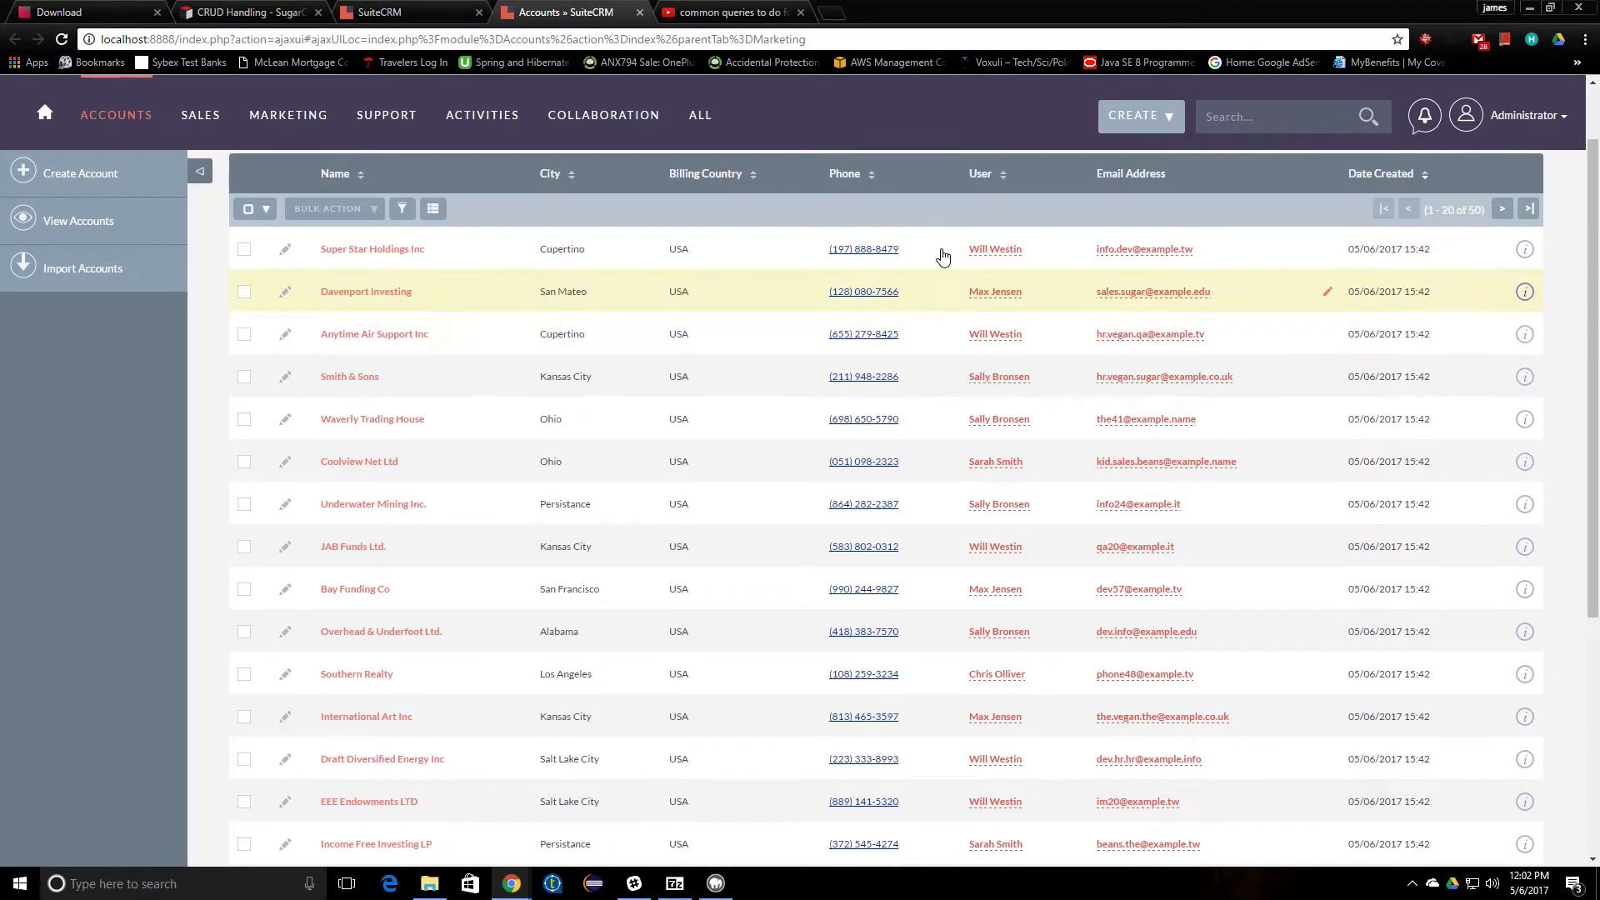
- Move myFirstField from the Hidden column to the Available column of the Accounts ListView layout and deploy the change
click(390, 13)
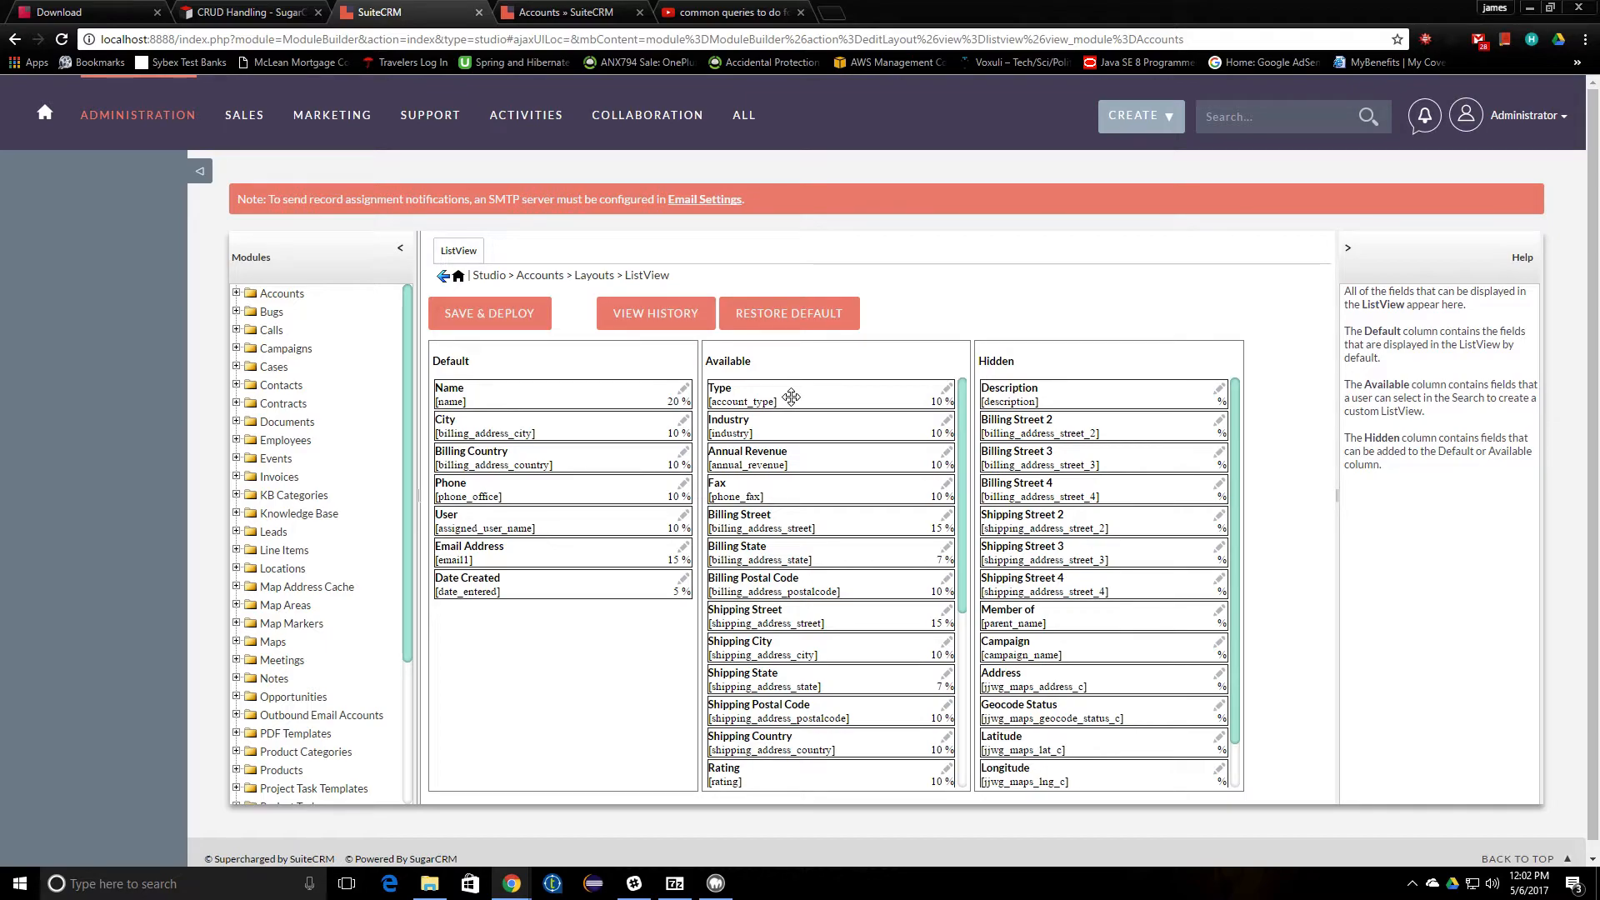
scroll(853, 519, down, 3)
scroll(1125, 653, down, 2)
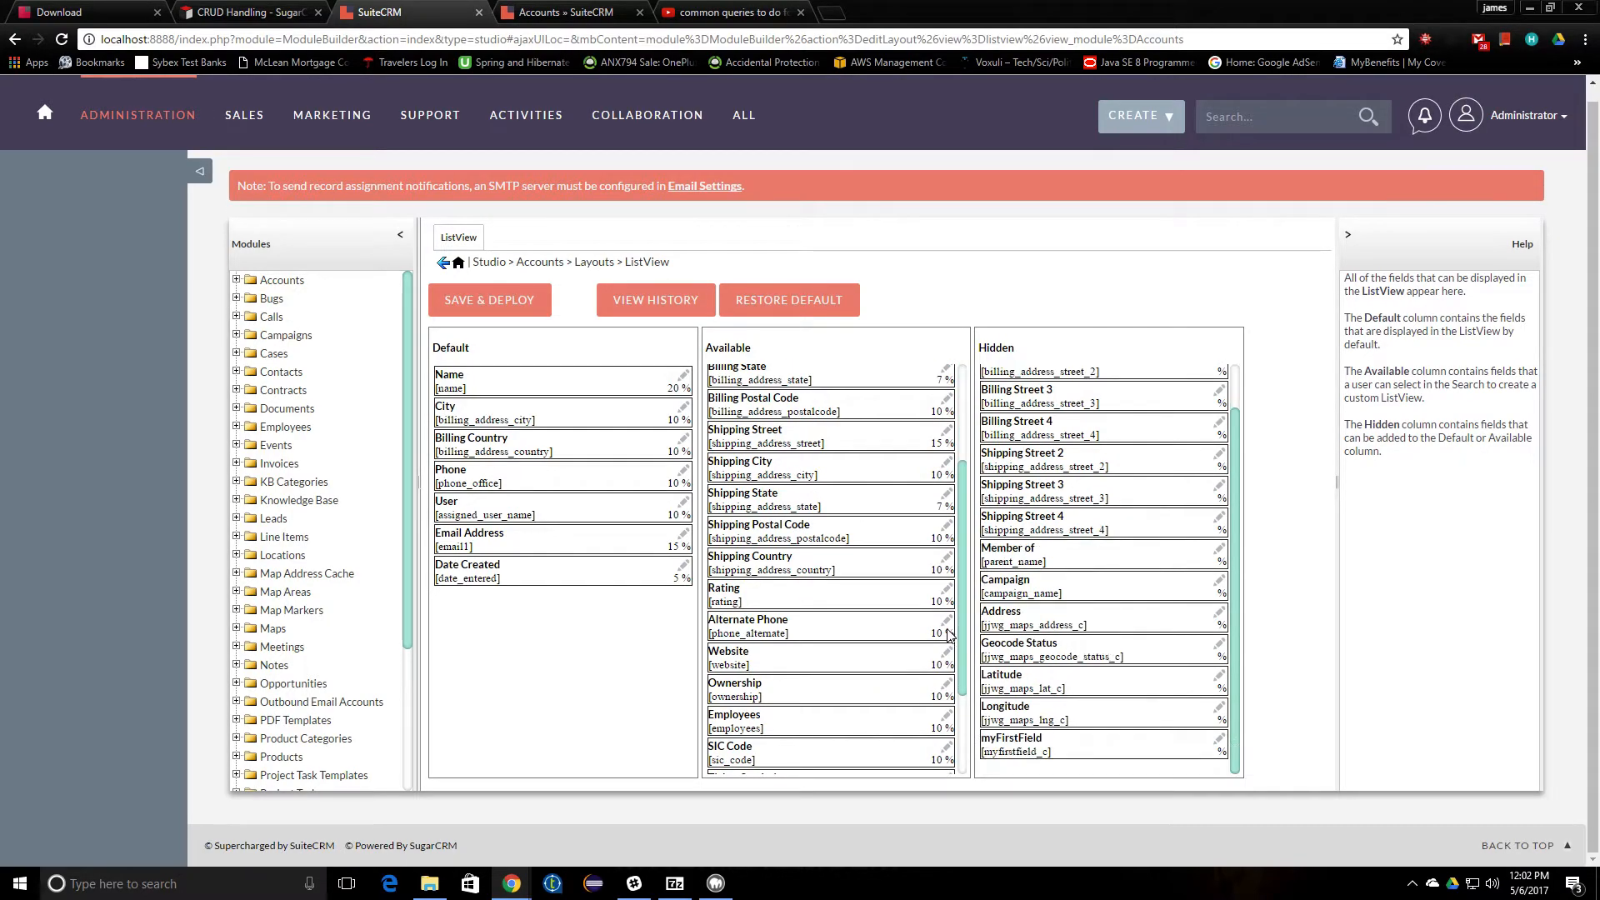
scroll(796, 625, down, 4)
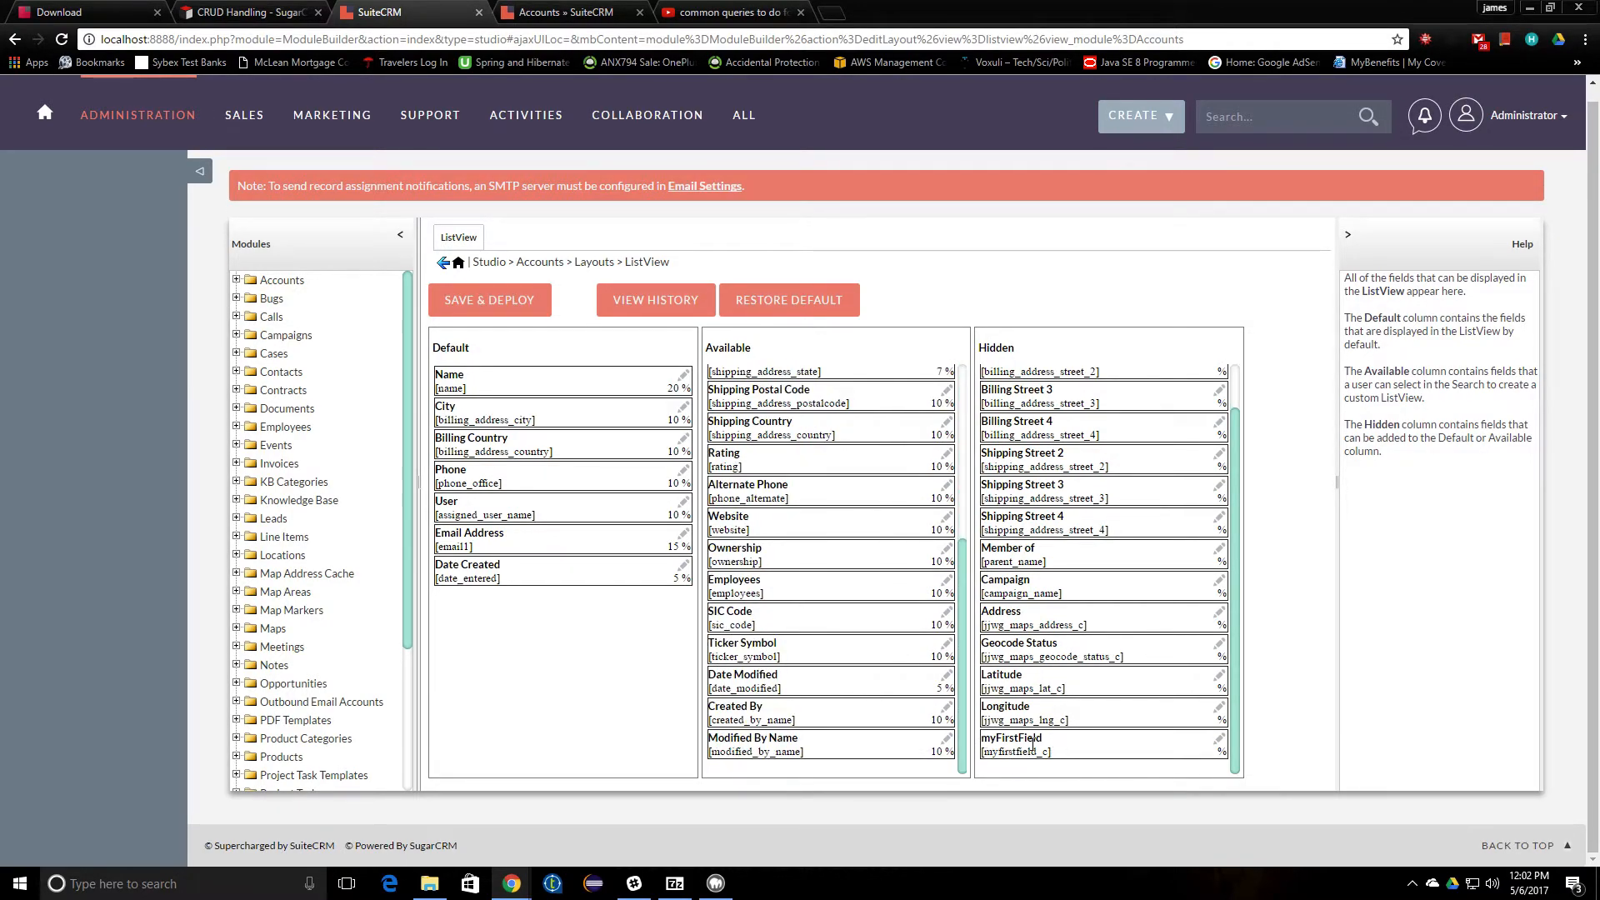
drag(1032, 745, 596, 616)
drag(808, 653, 491, 610)
scroll(883, 659, down, 2)
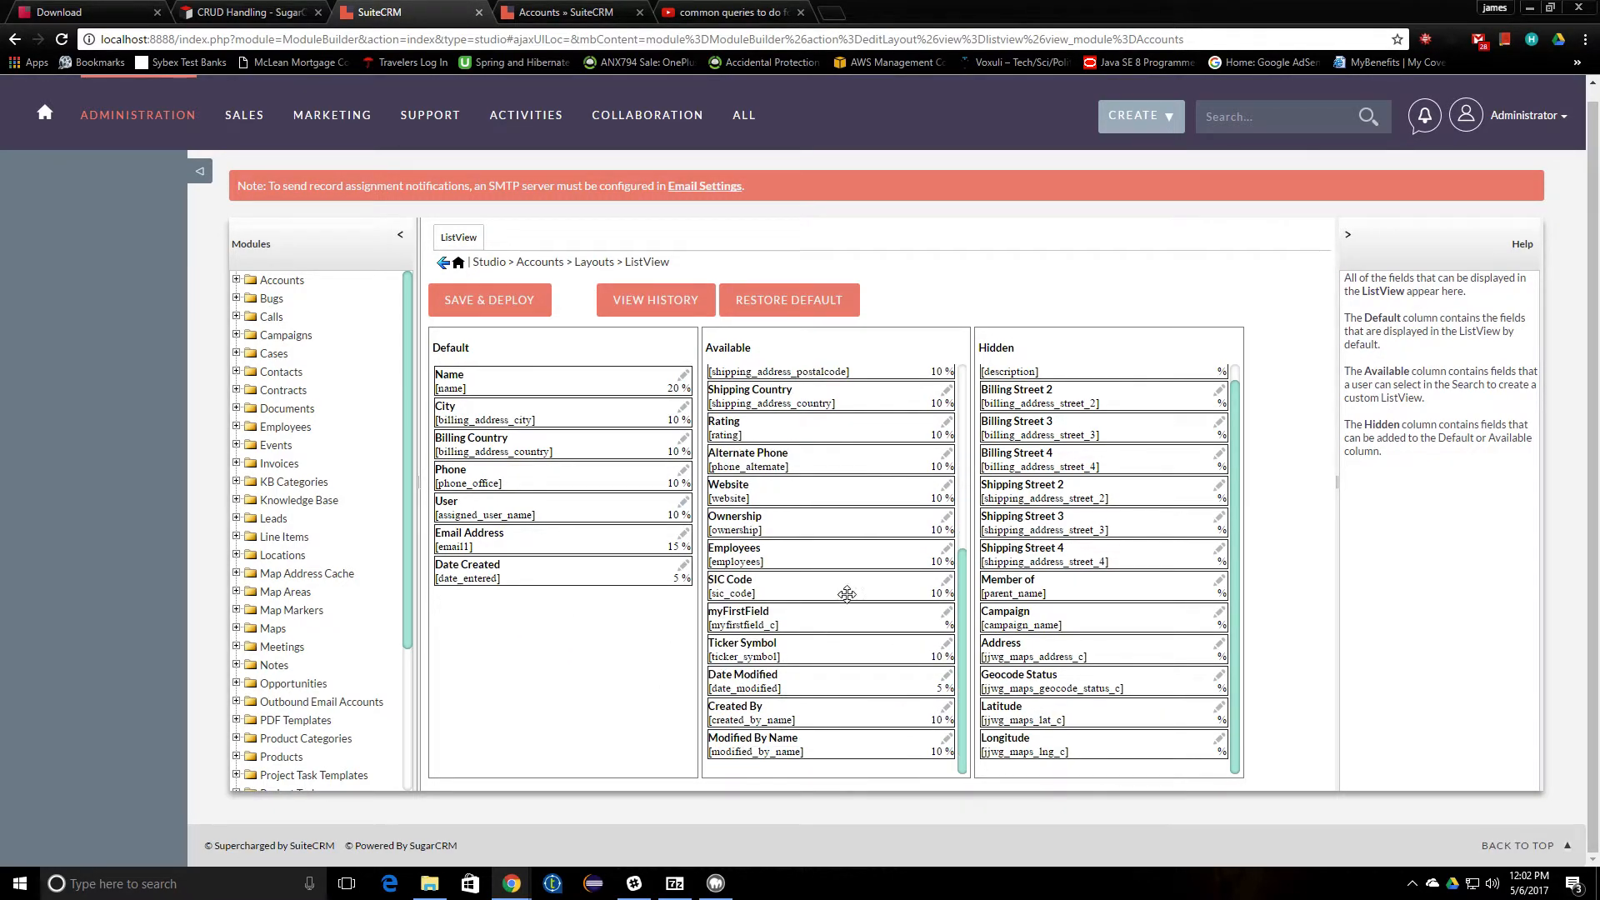
click(510, 302)
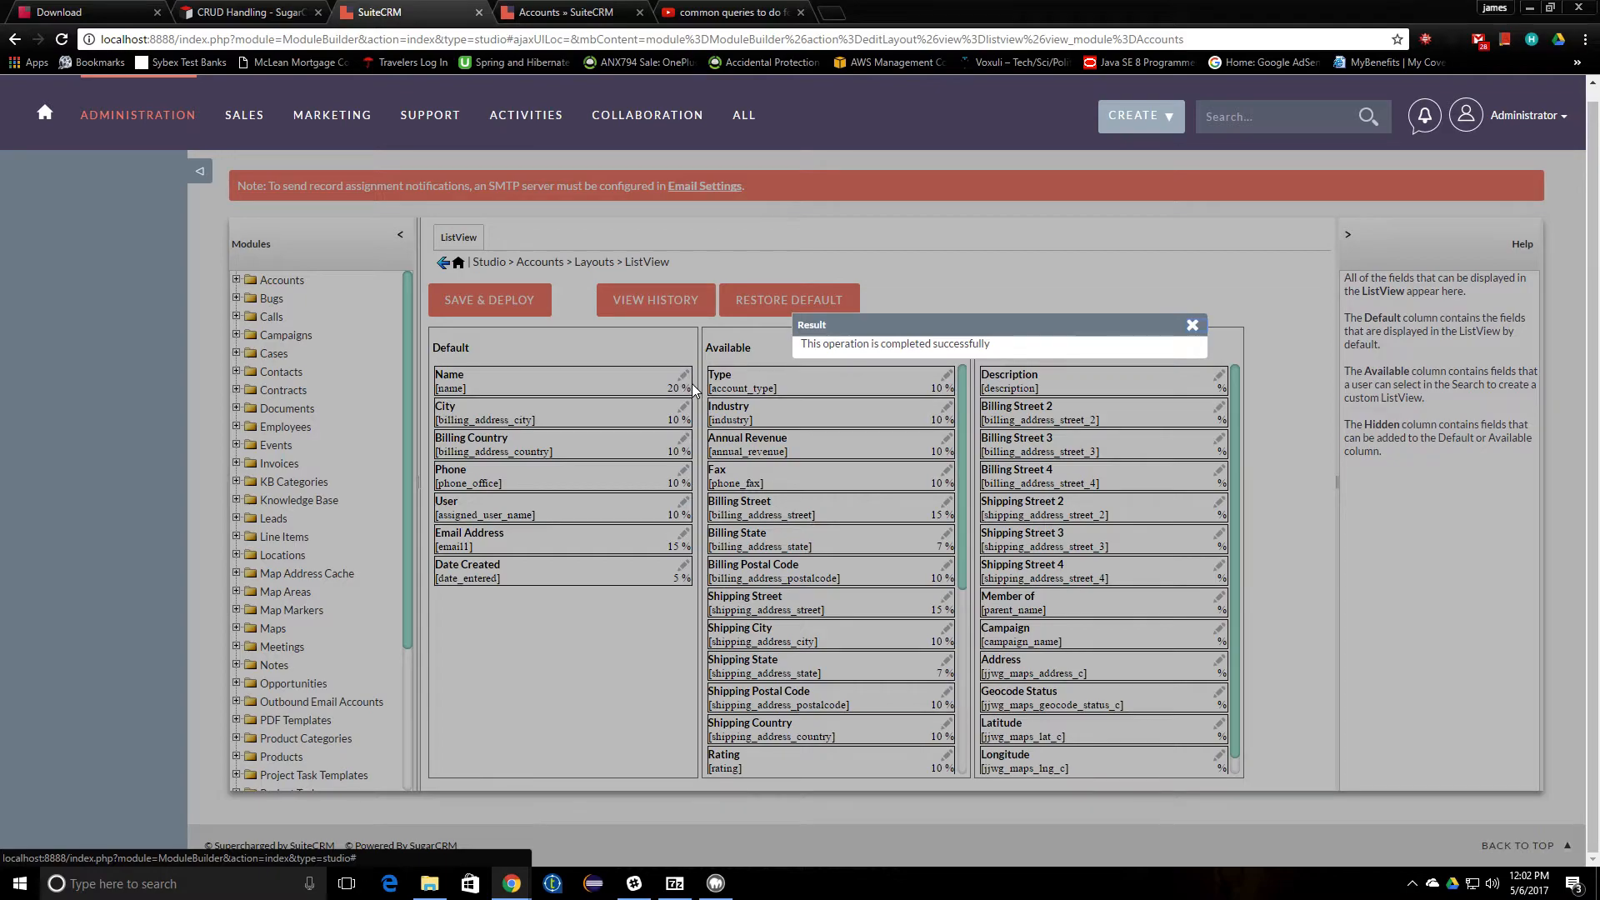
click(1191, 326)
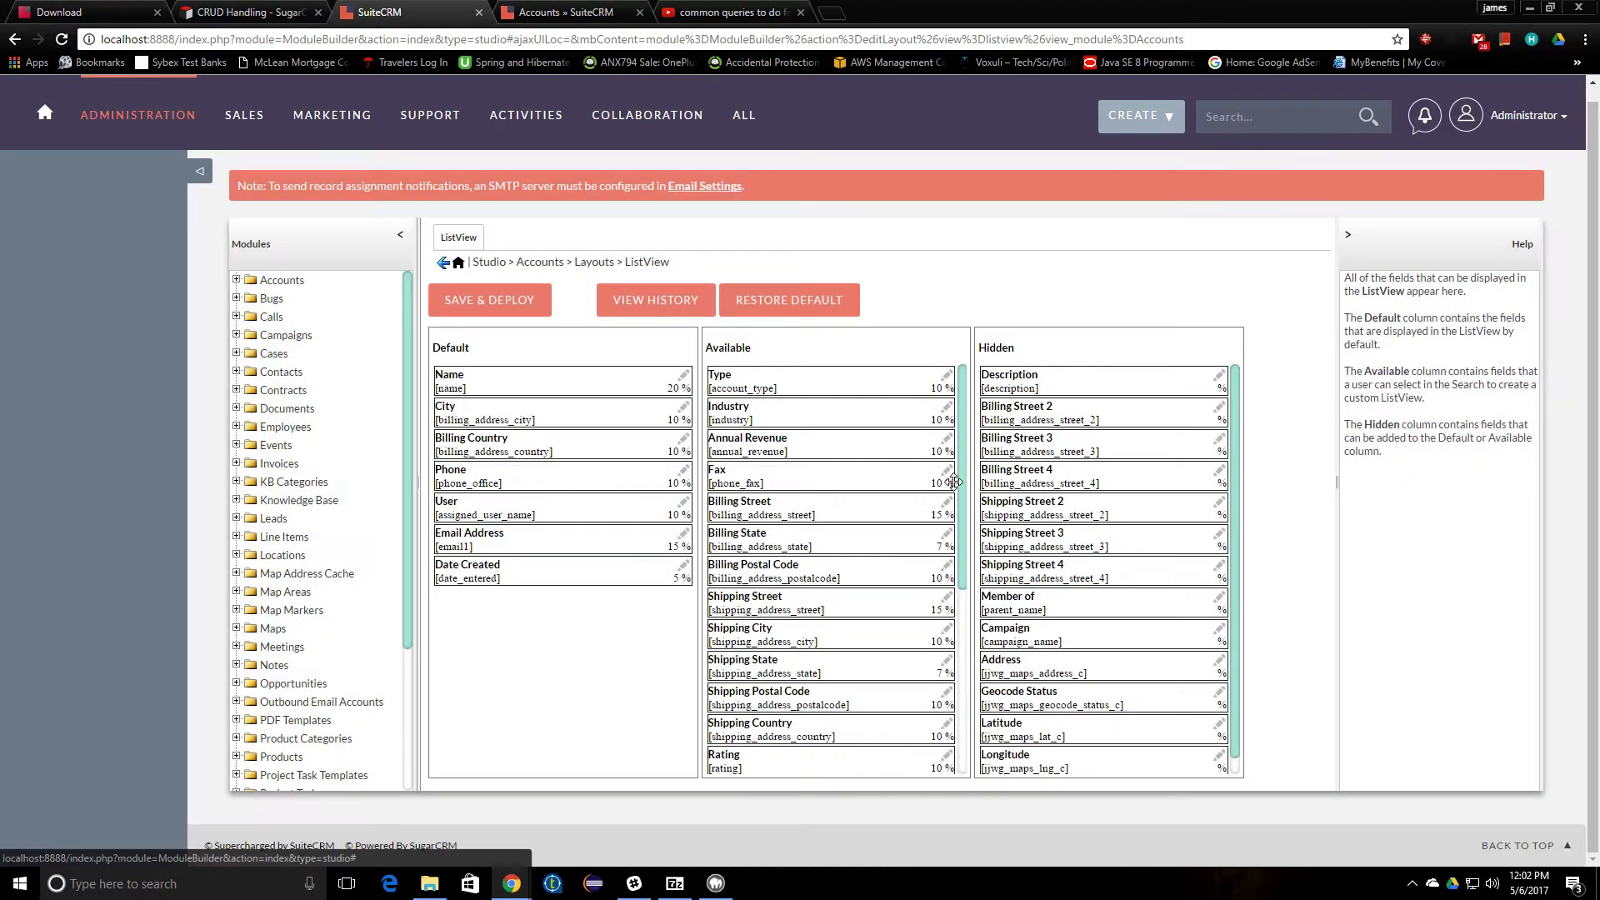
- Move myFirstField from the Available column to the end of the Default column, below Date Created, and deploy the ListView layout
scroll(759, 612, down, 5)
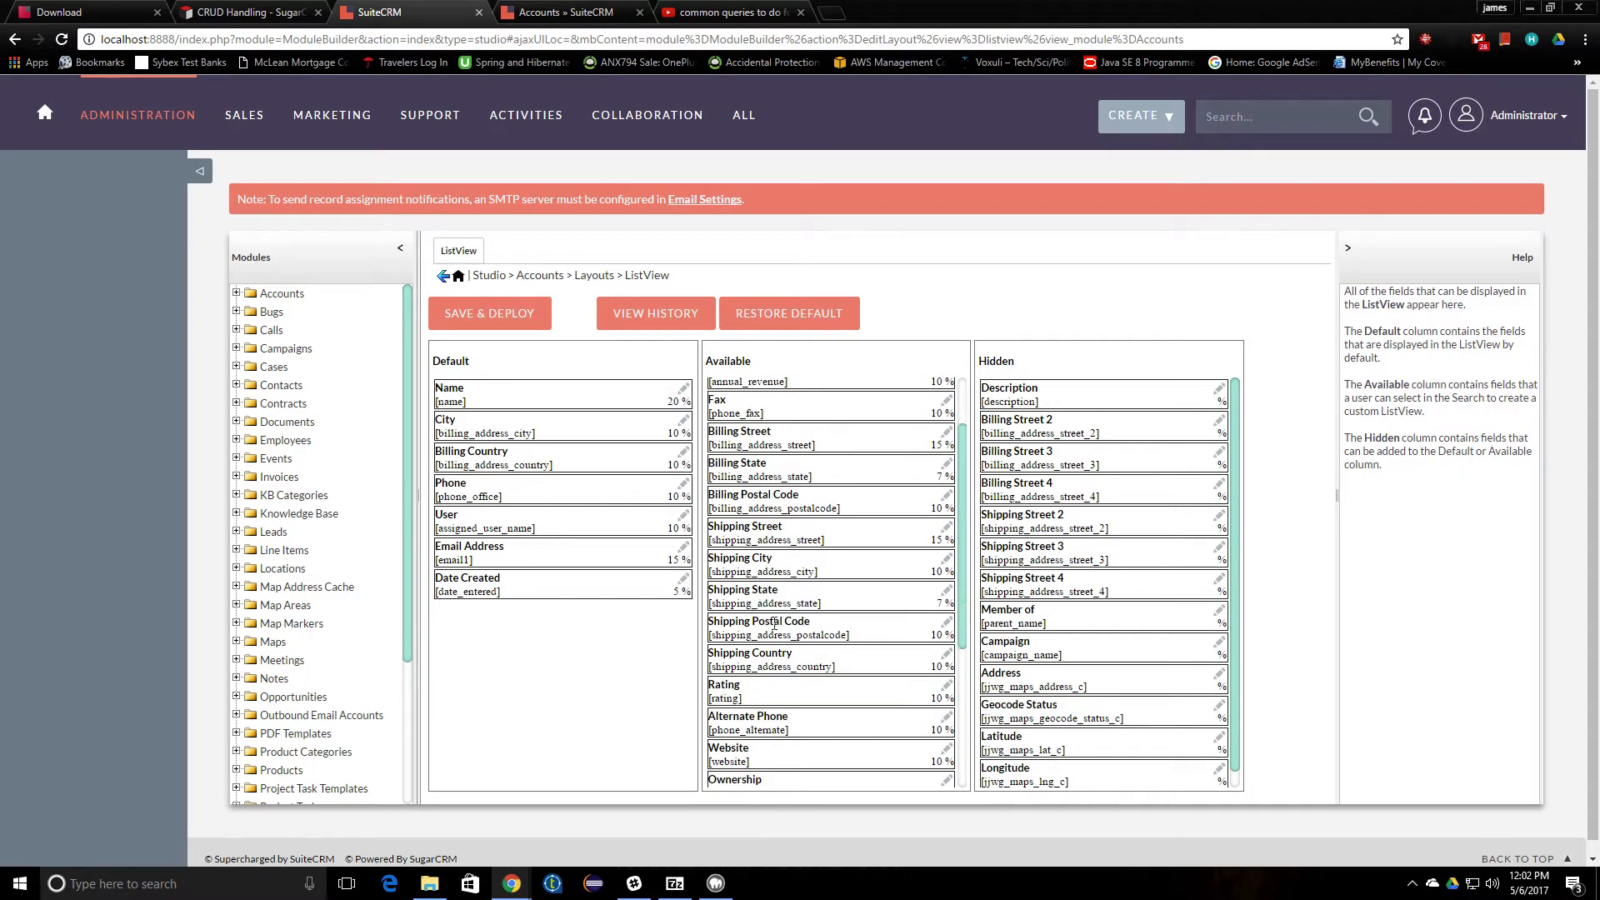
drag(868, 625, 598, 606)
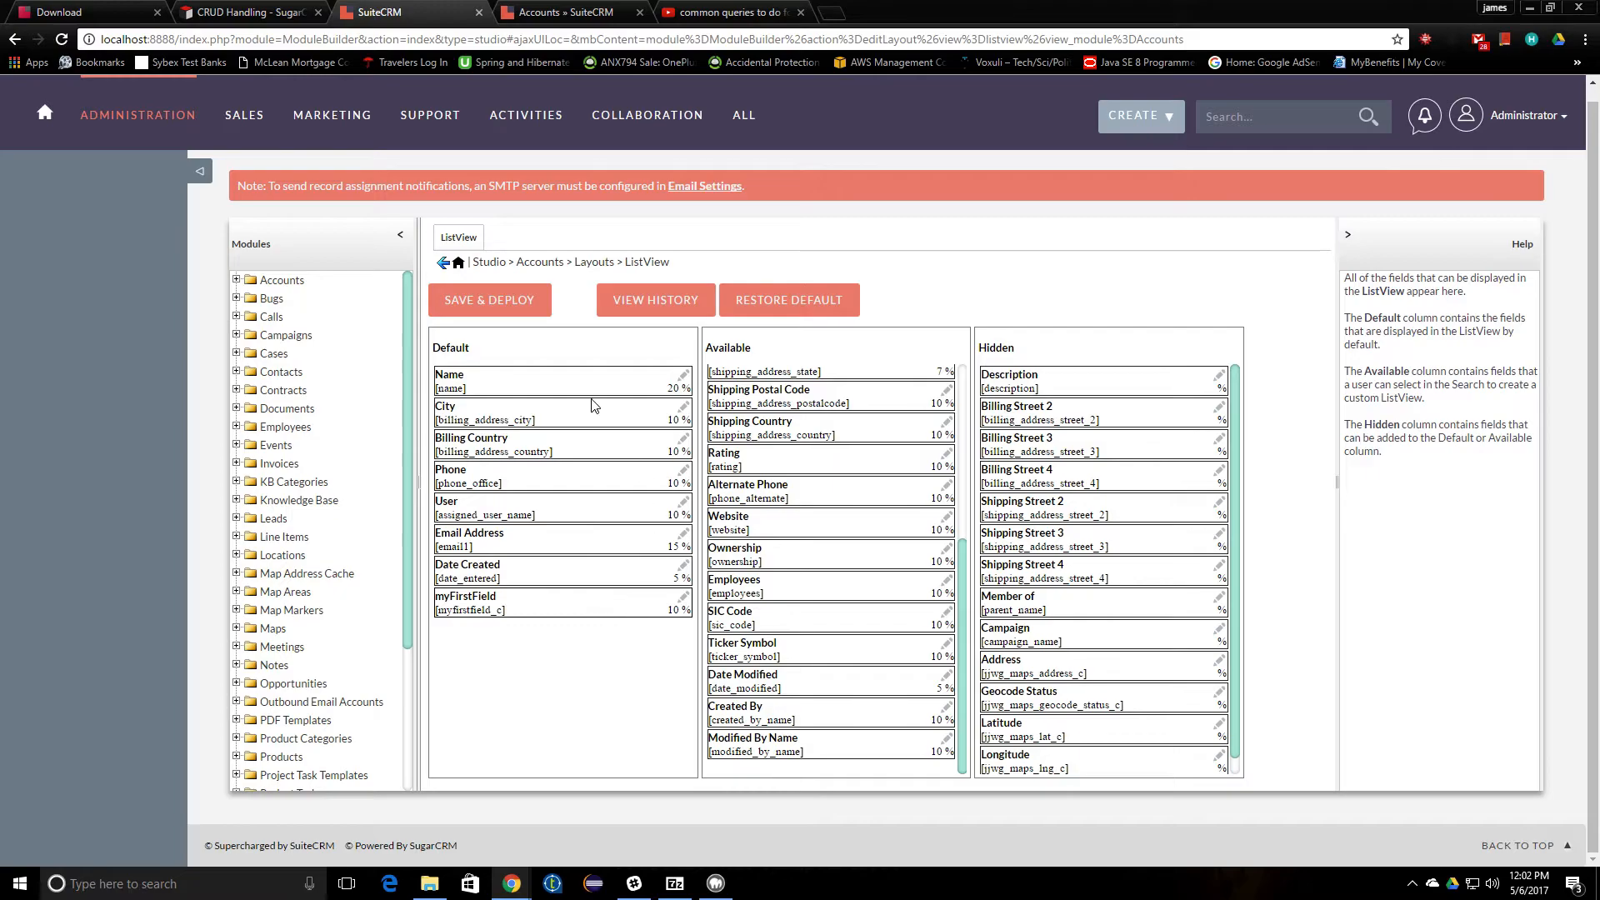
click(496, 301)
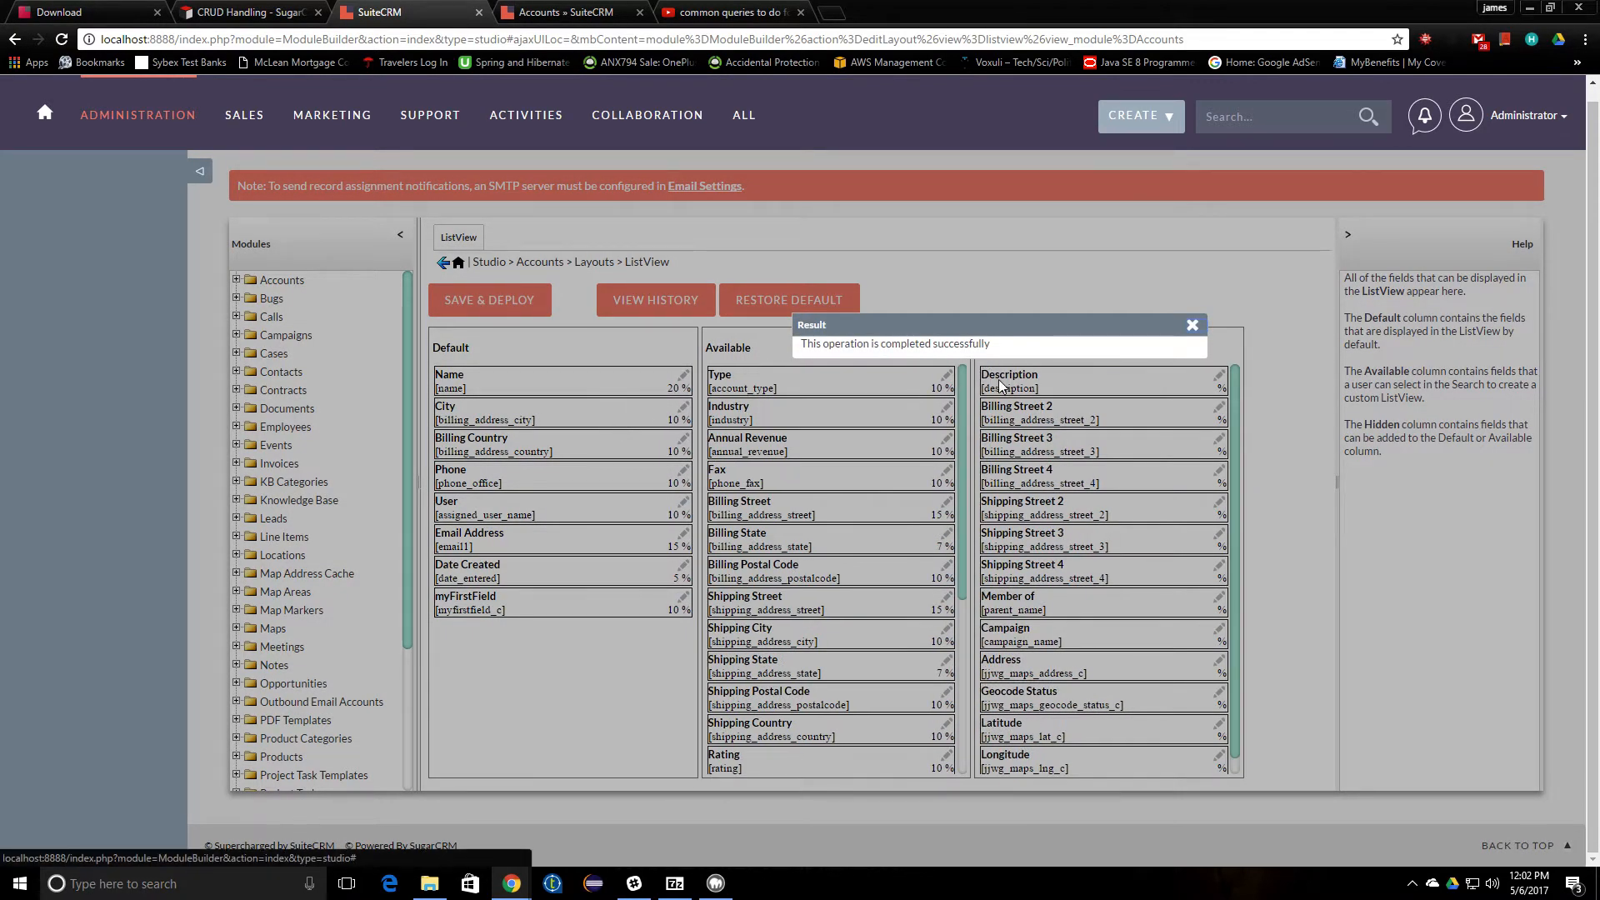
click(1192, 325)
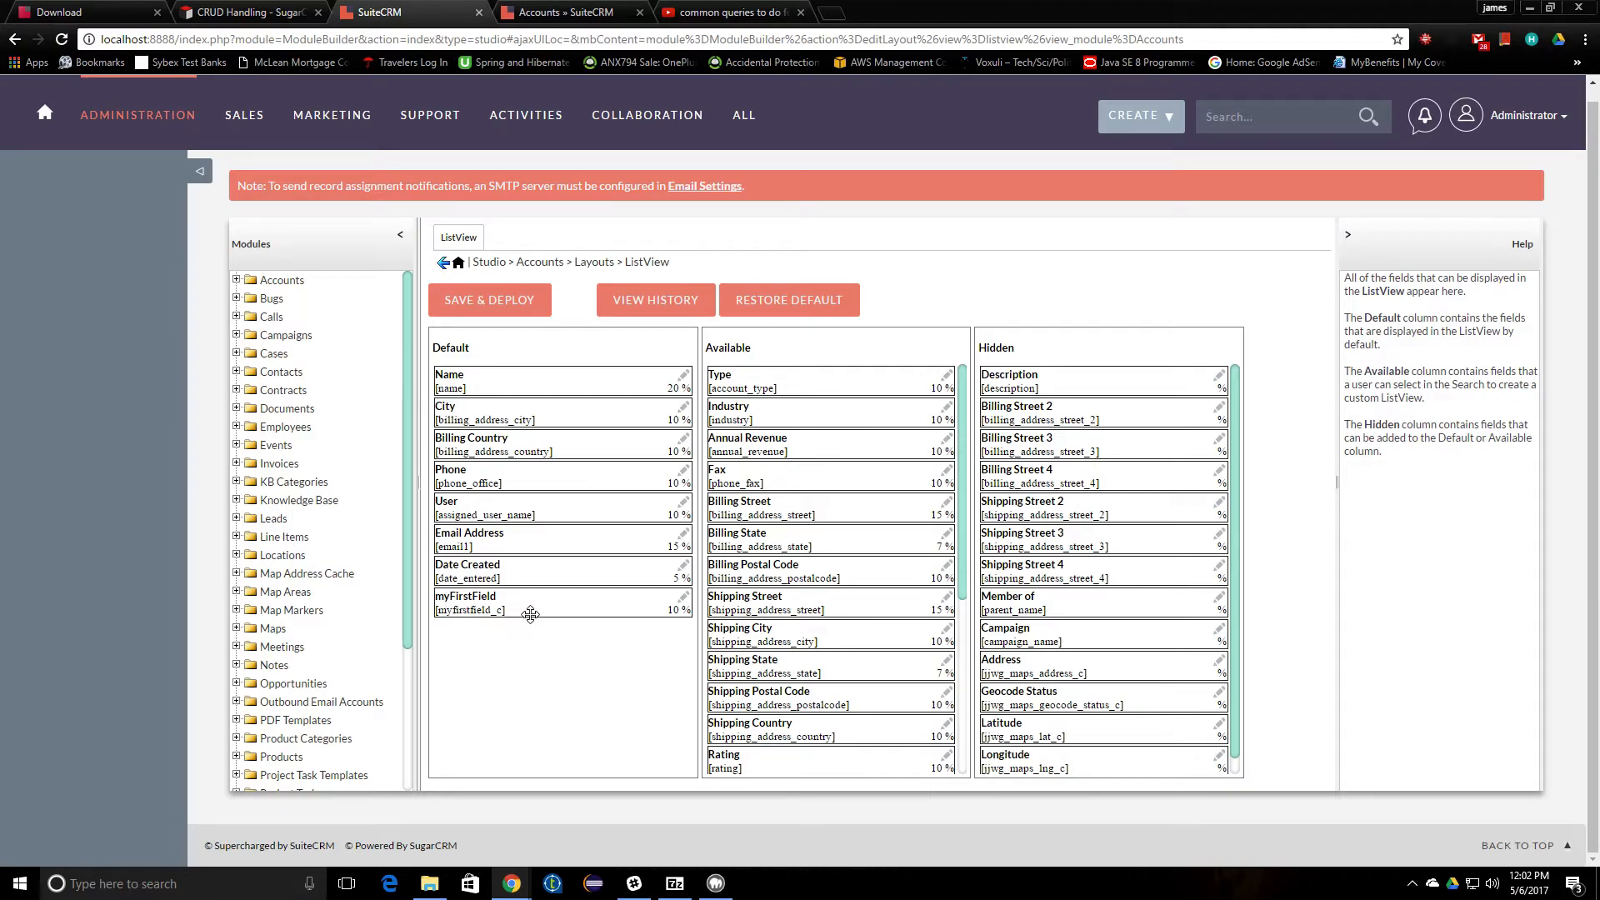
- Reload the Accounts list in the other browser tab and check its columns for myFirstField
click(561, 21)
click(62, 40)
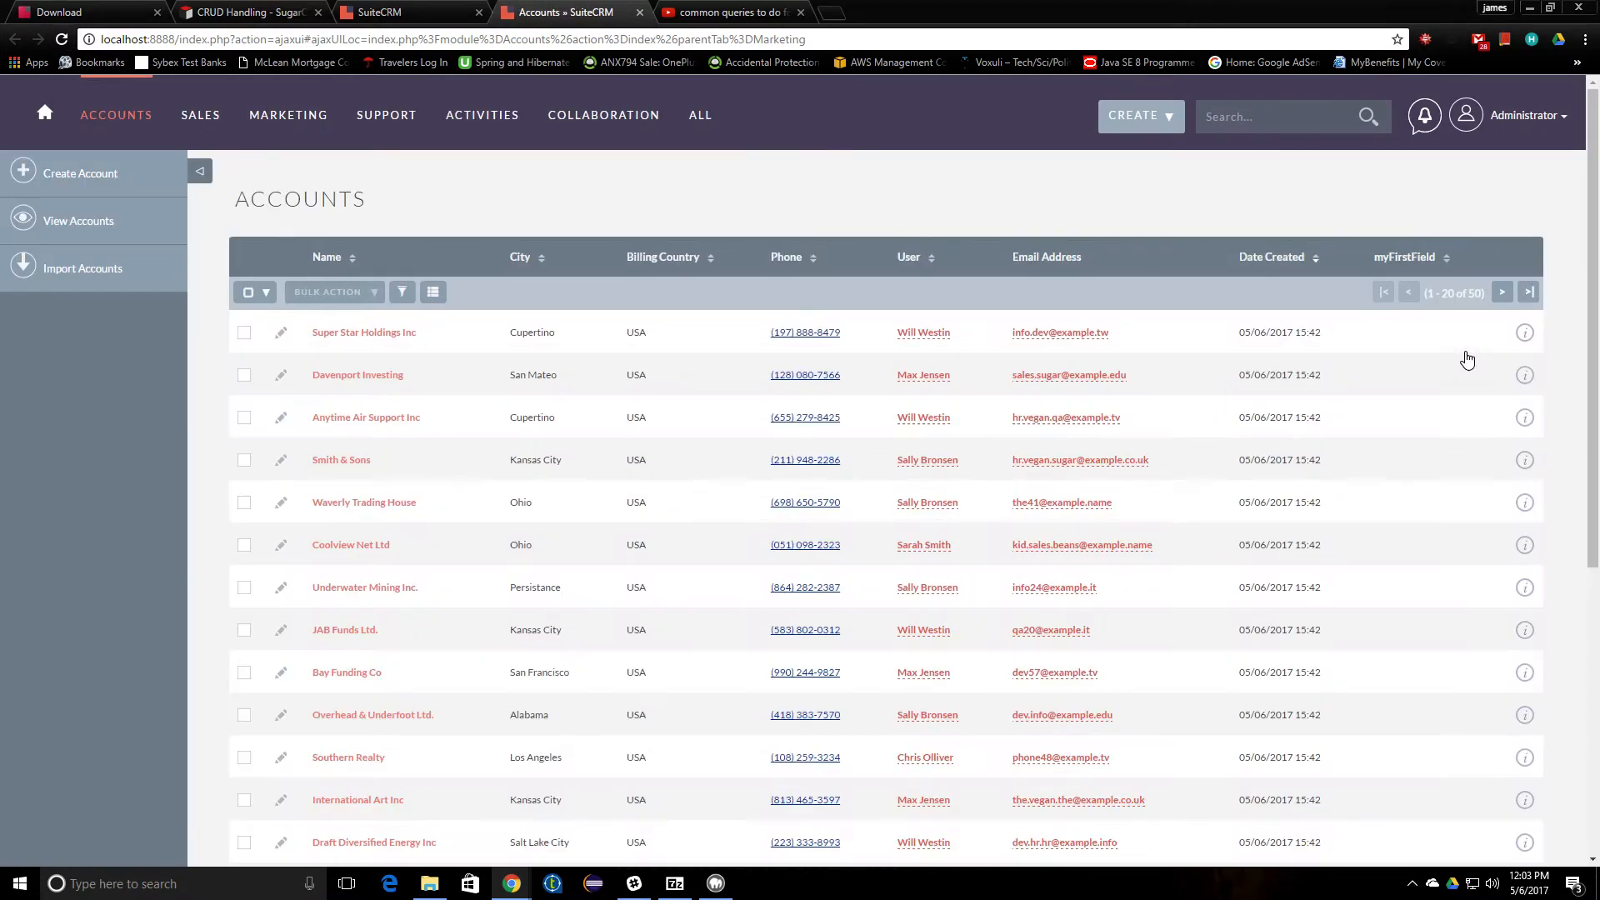
scroll(1447, 404, down, 5)
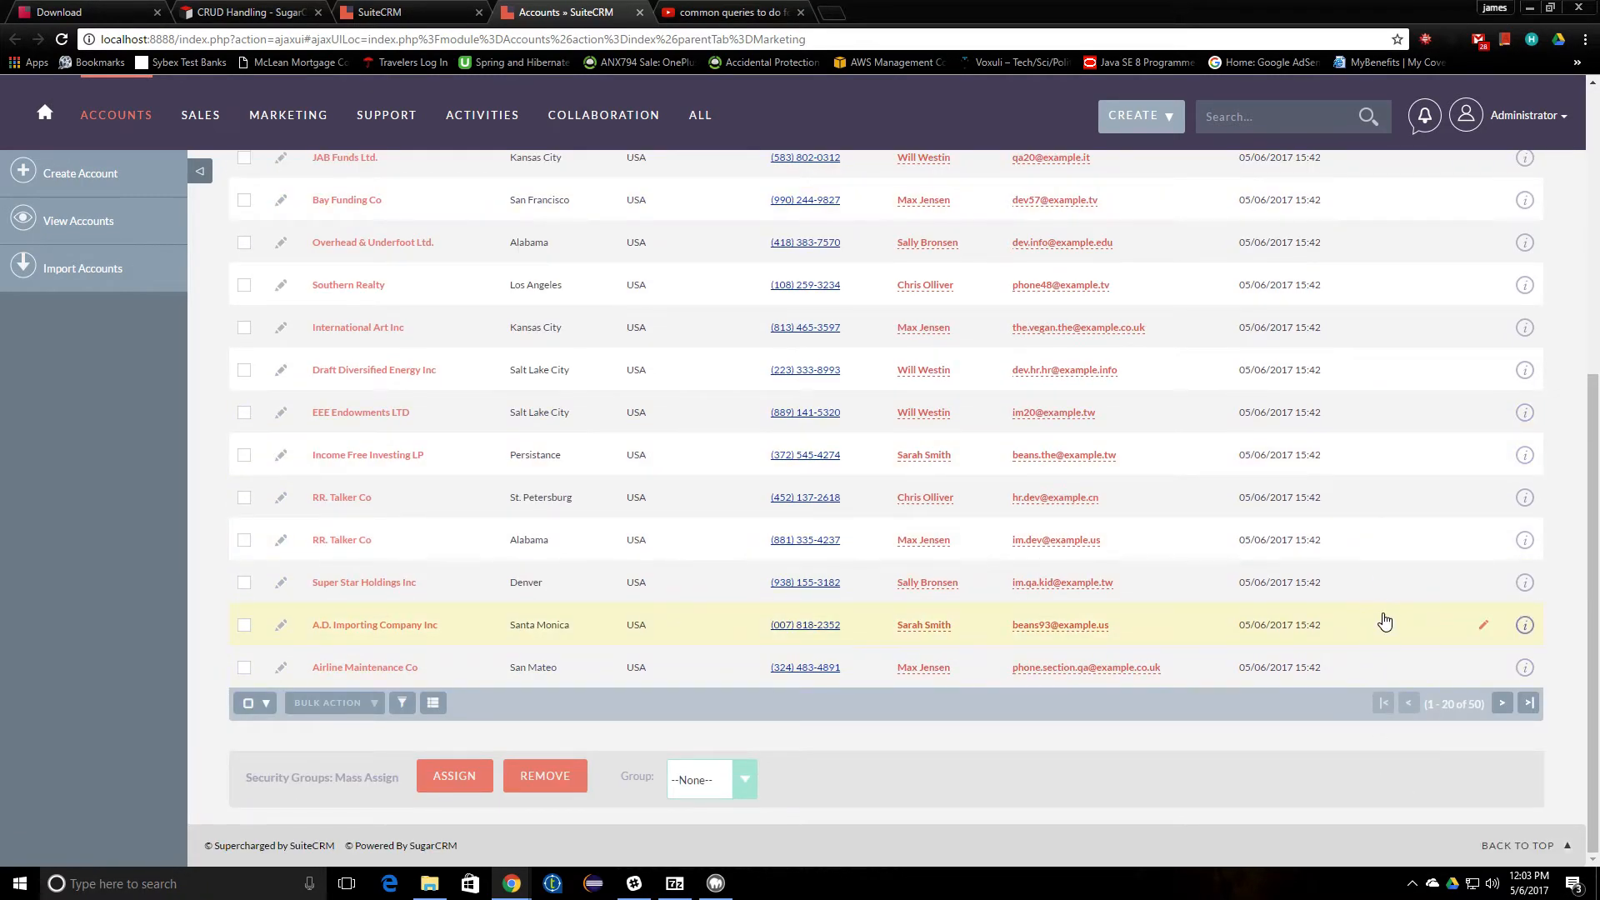
scroll(1242, 575, up, 6)
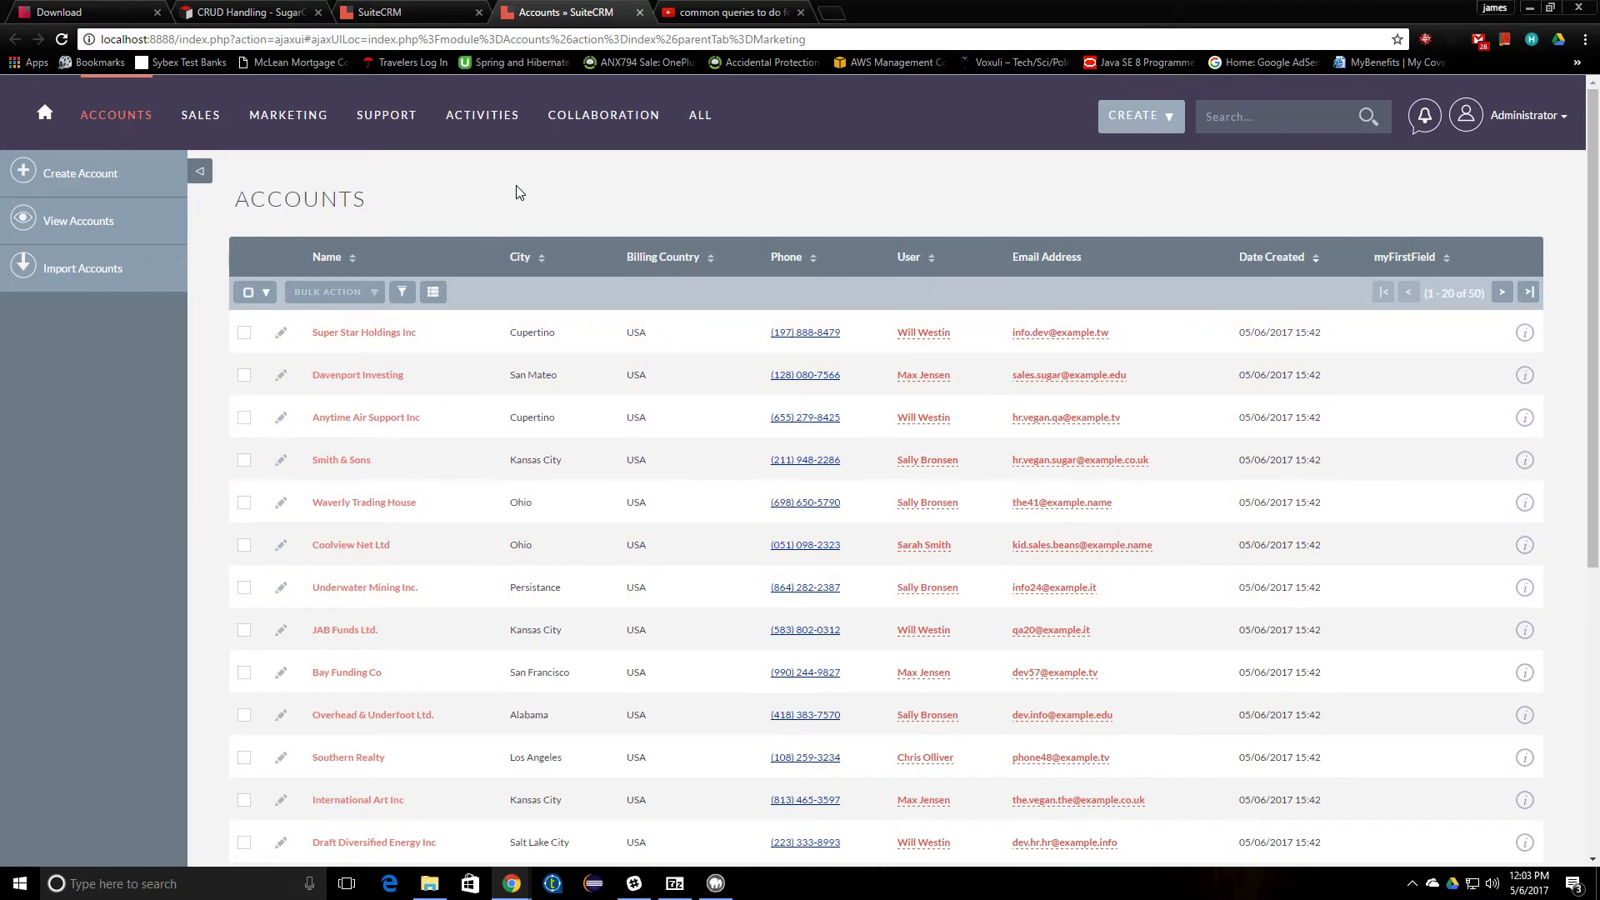
- Open the DetailView layout of the Accounts module in Studio and review its panels and the unused fields in the Toolbox
click(448, 7)
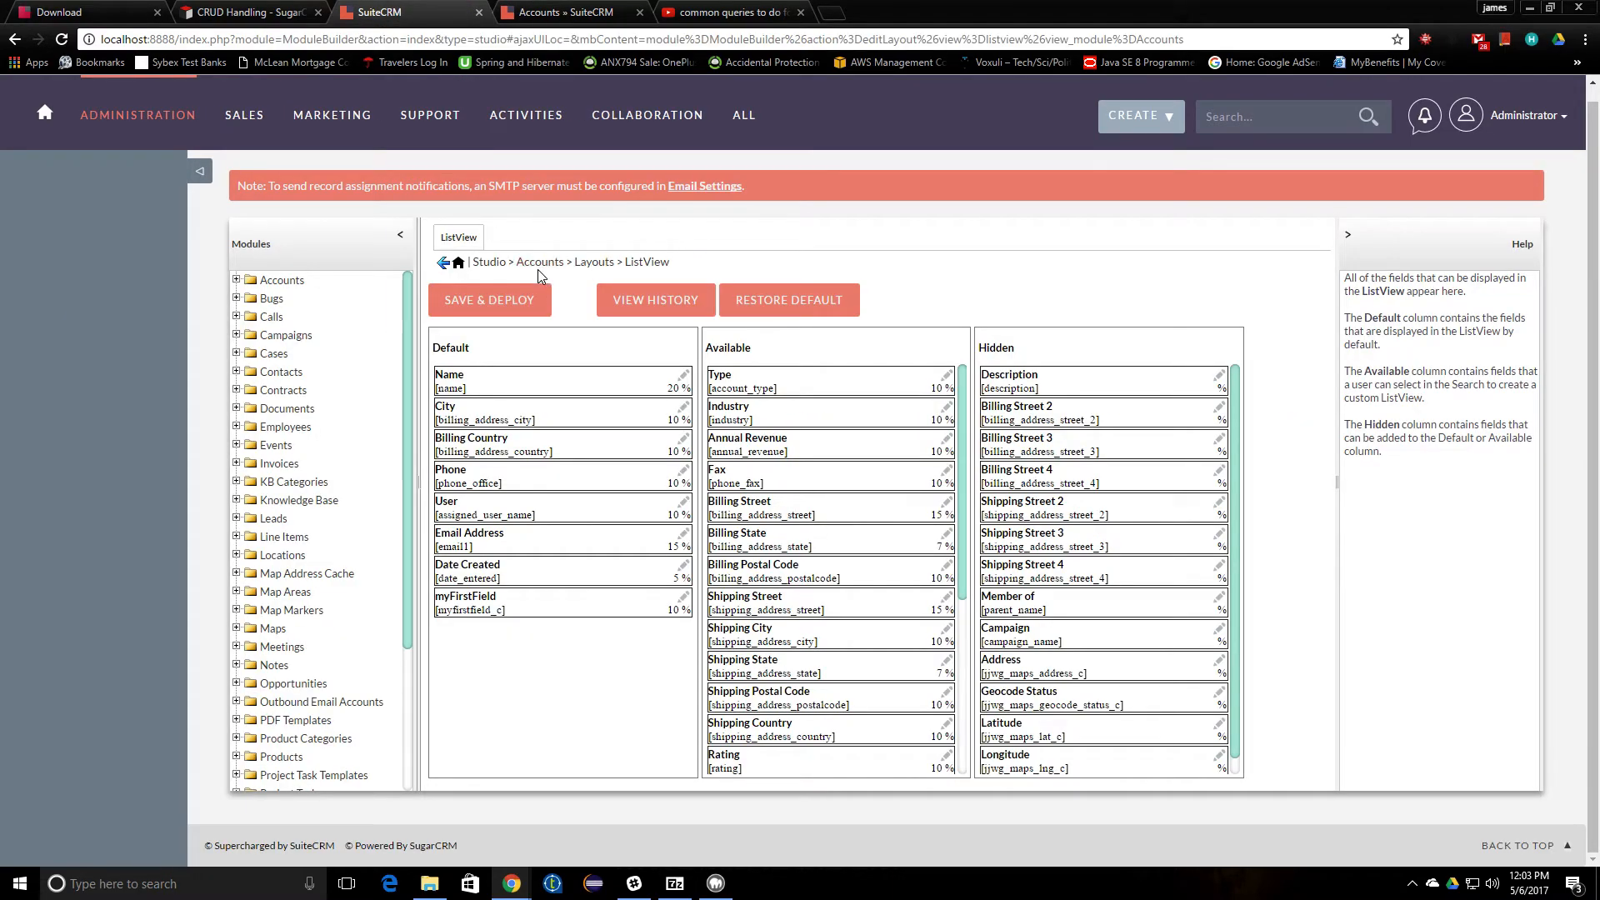
click(583, 265)
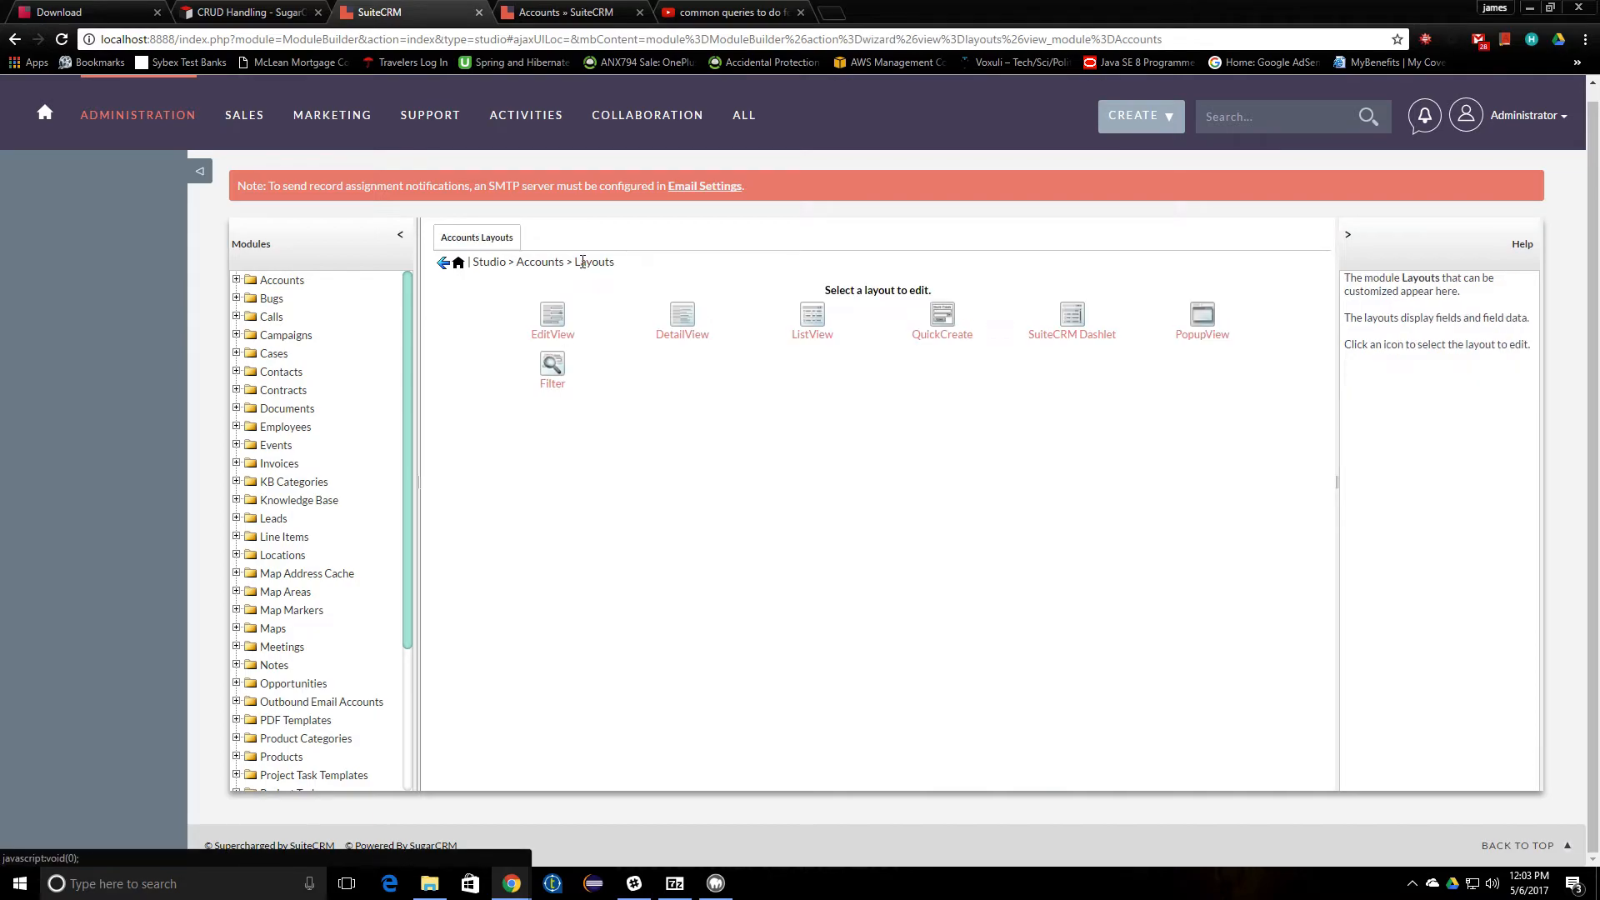
click(679, 325)
scroll(797, 492, down, 5)
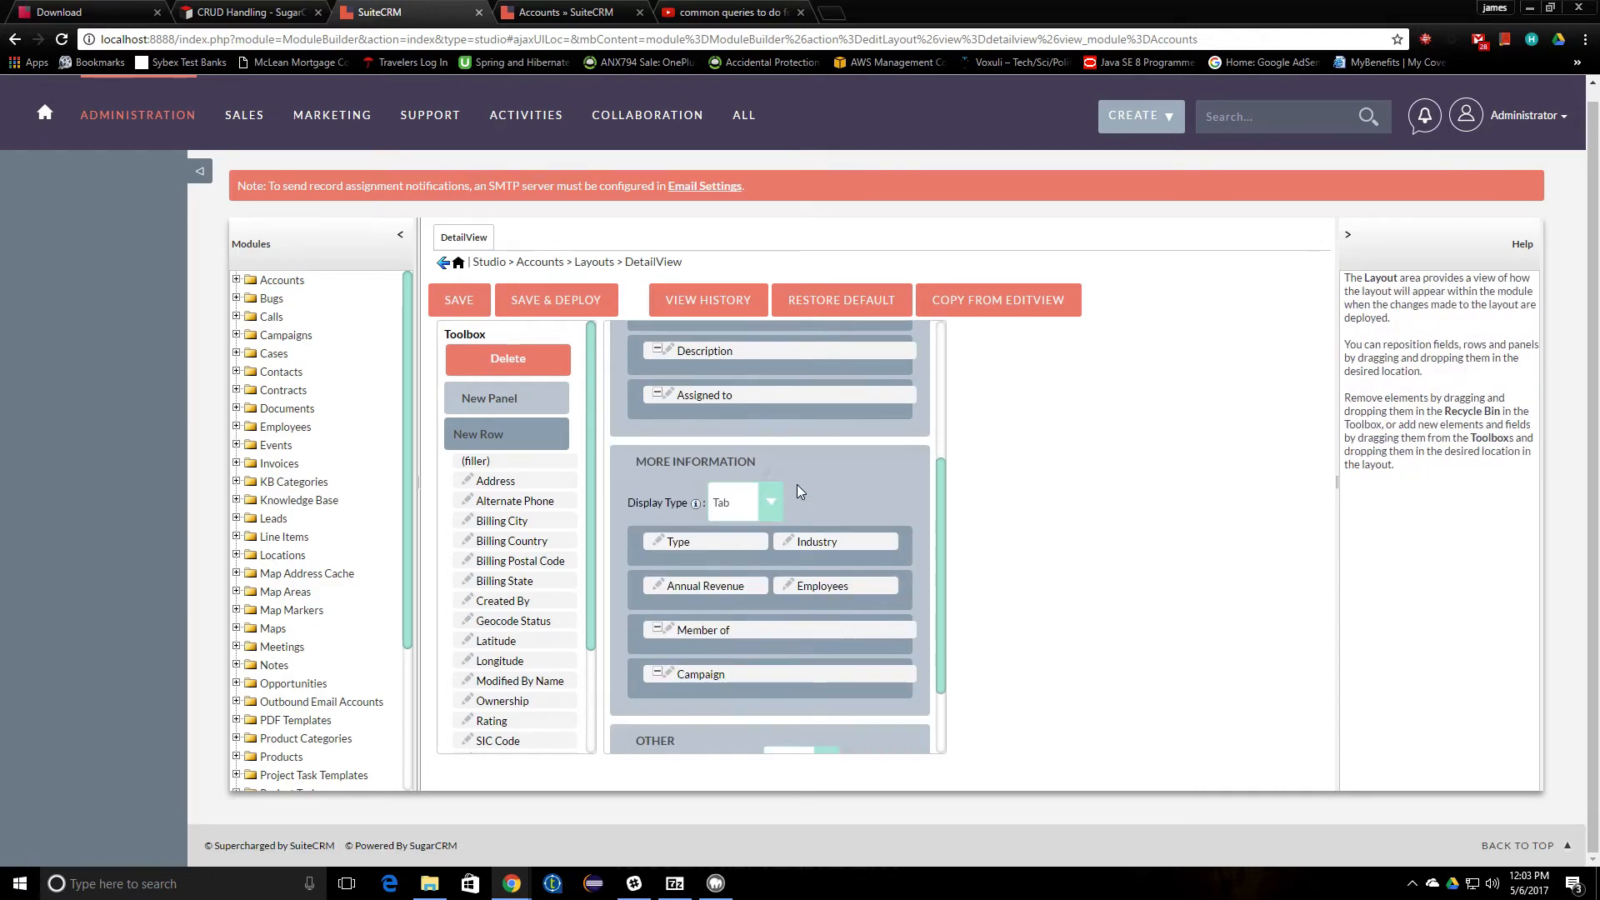
scroll(740, 675, up, 6)
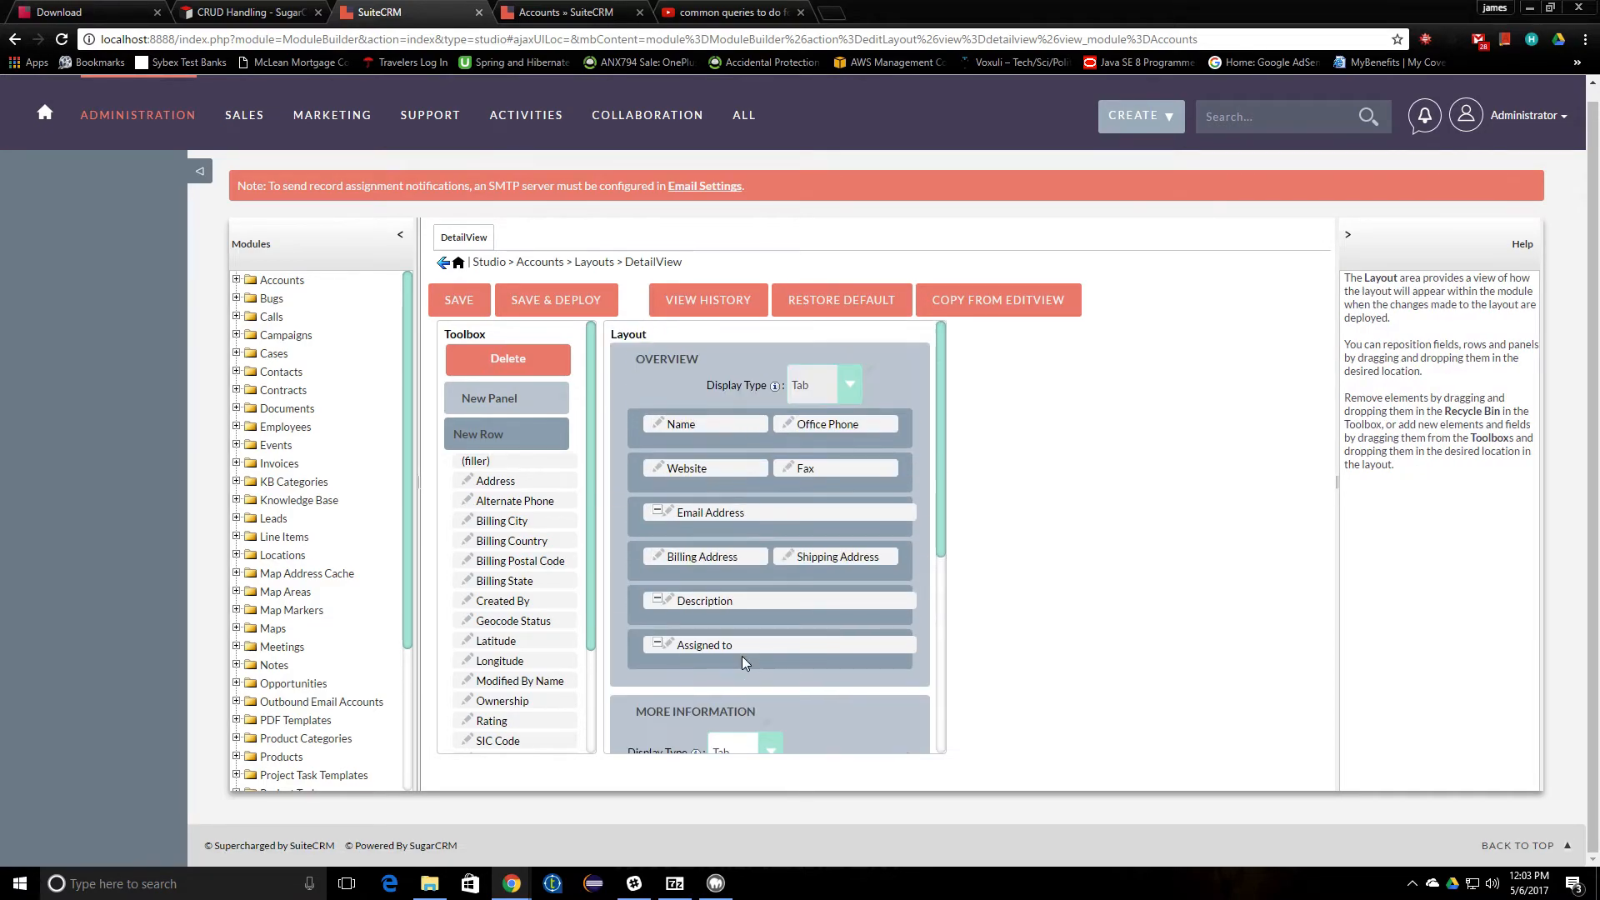
scroll(784, 671, down, 5)
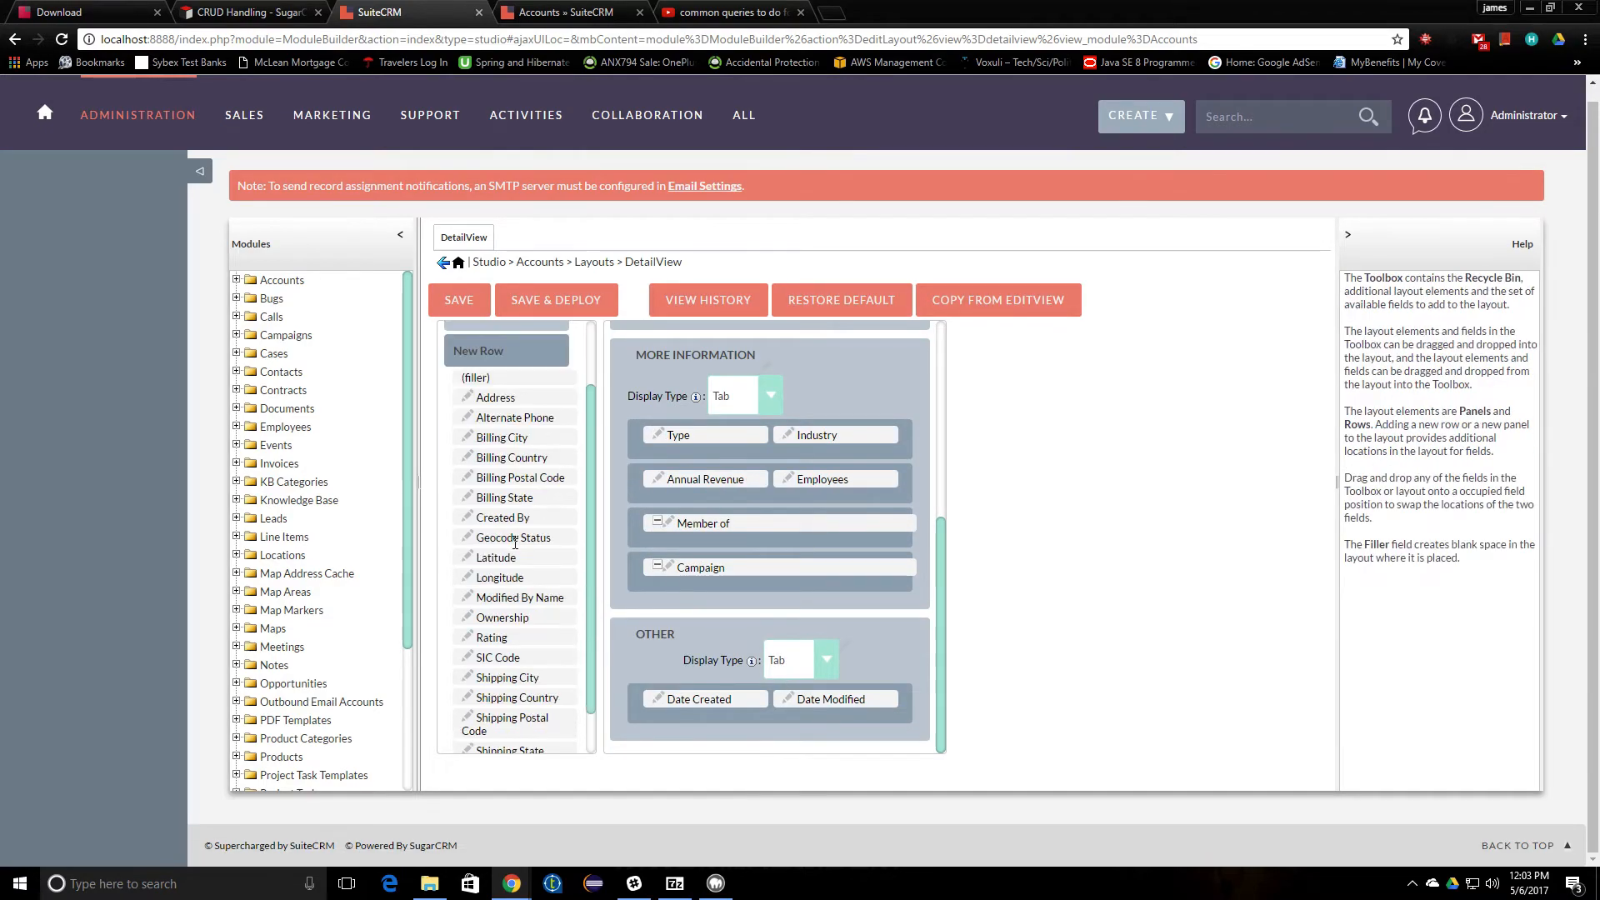
scroll(536, 594, down, 3)
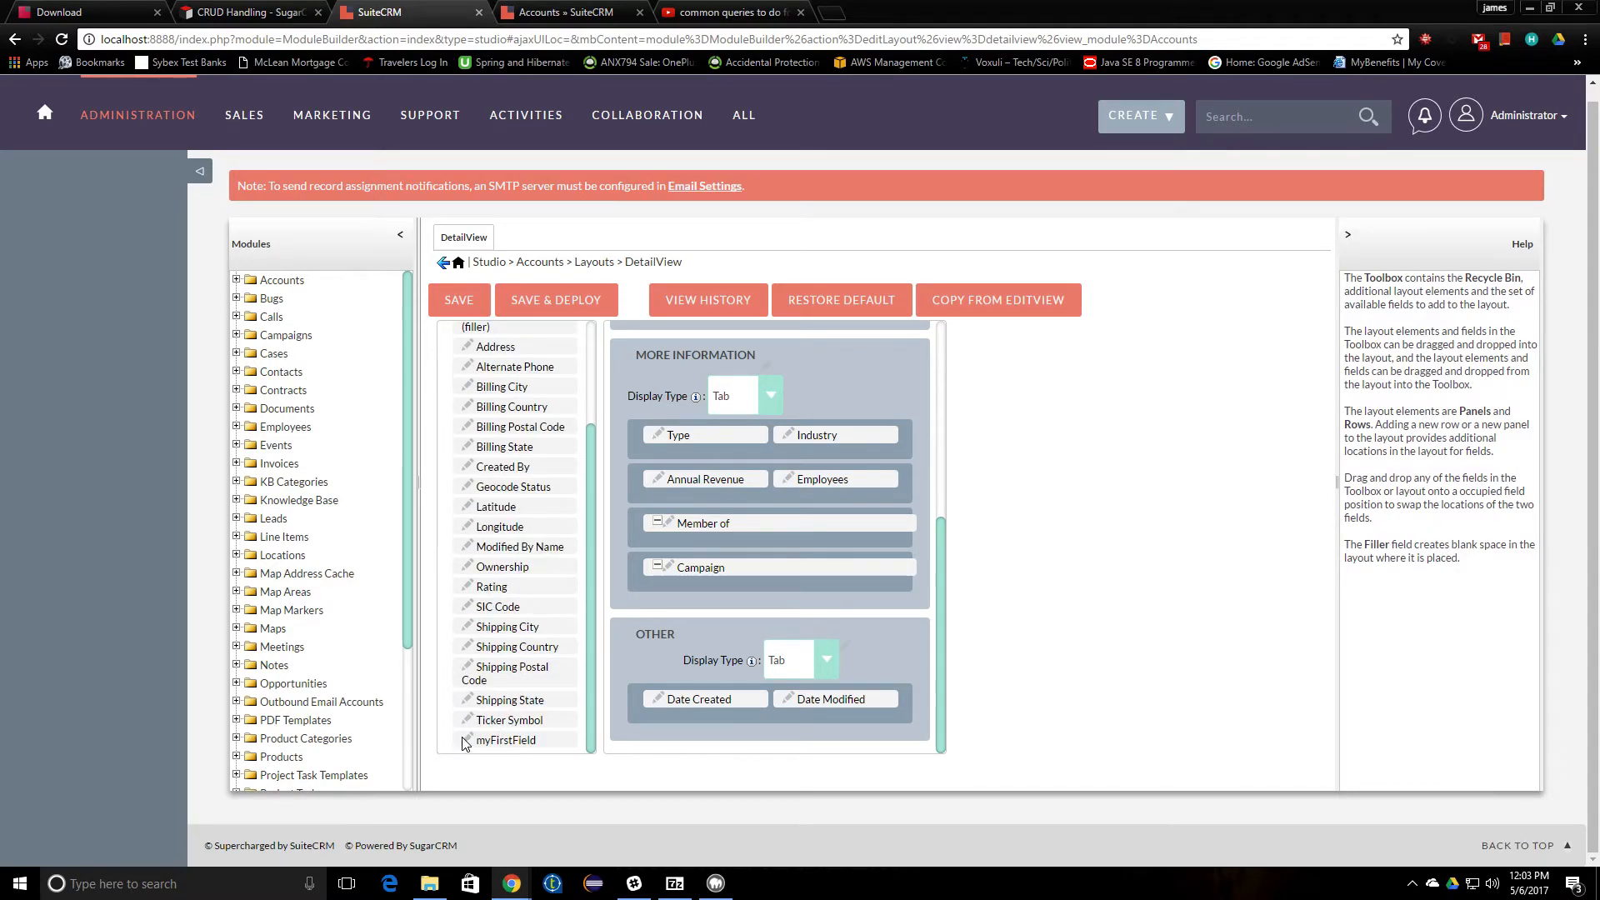
mouse_move(537, 741)
mouse_down()
mouse_move(783, 719)
mouse_move(542, 742)
mouse_up()
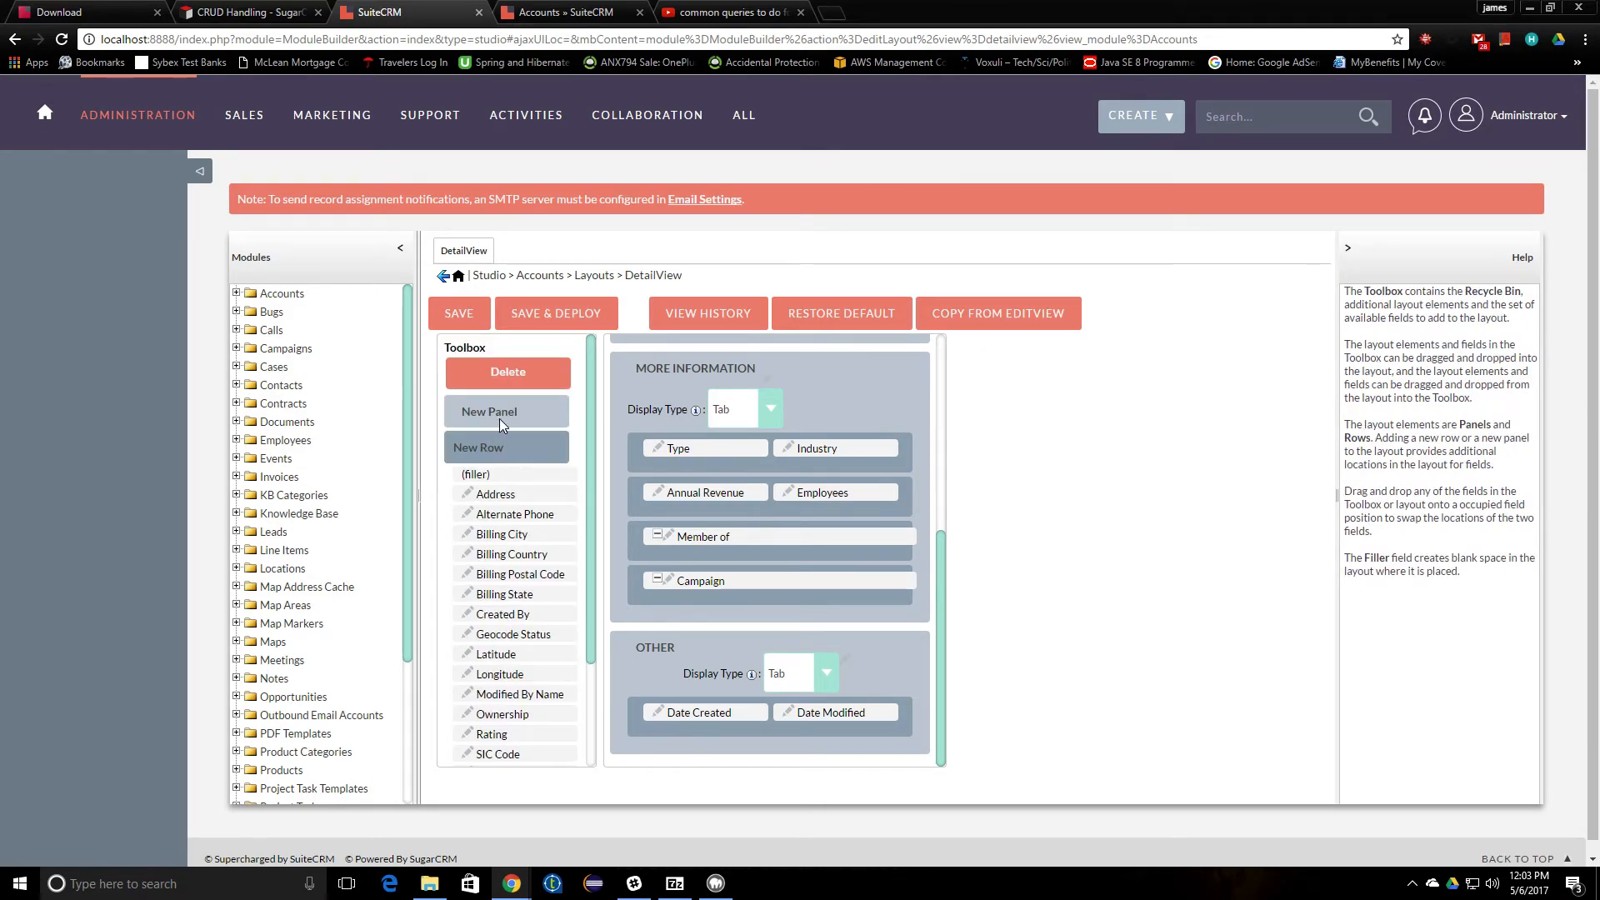
- Add a row under Date Created in the OTHER panel, fill it with myFirstField and Ticker Symbol, and deploy the DetailView layout
drag(502, 447, 703, 742)
scroll(555, 636, down, 3)
drag(545, 741, 709, 709)
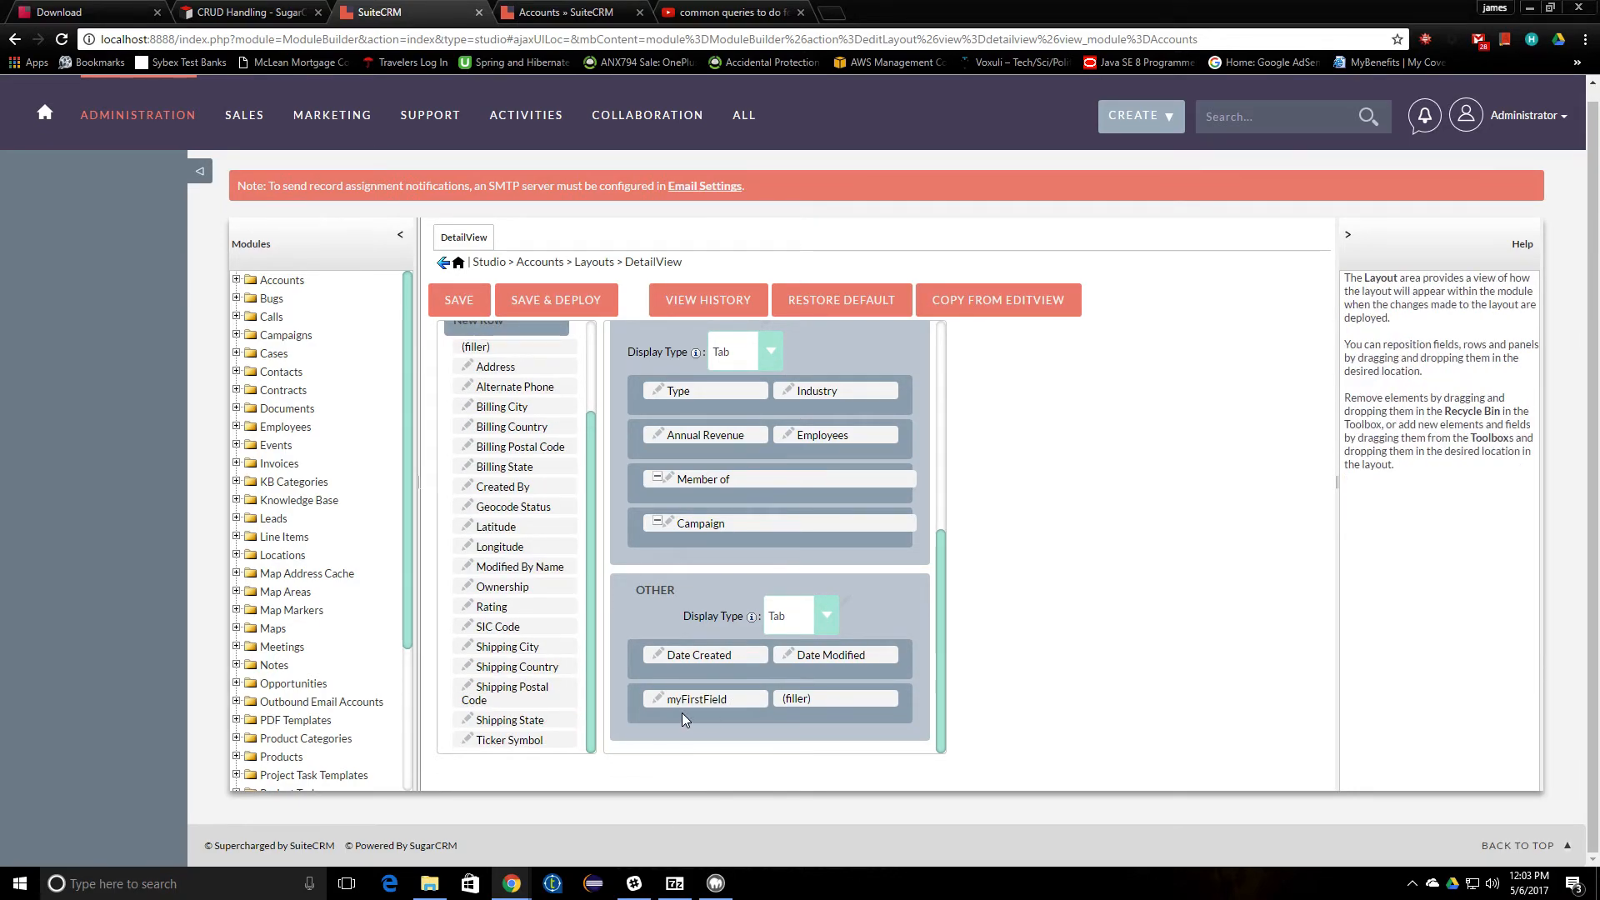
drag(556, 736, 834, 700)
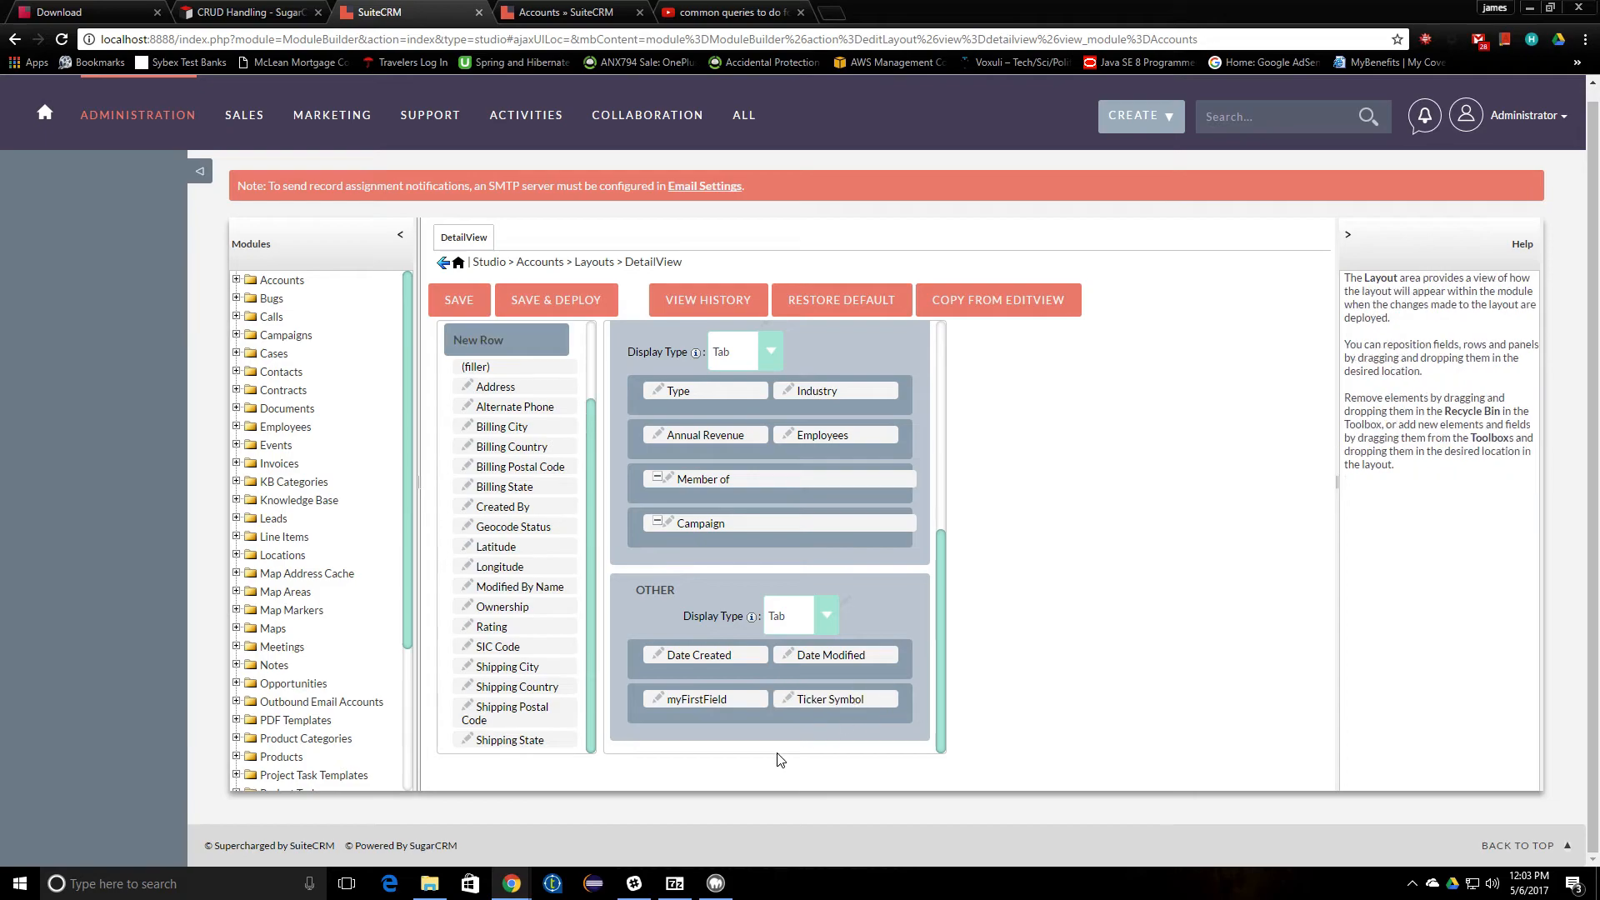
click(533, 306)
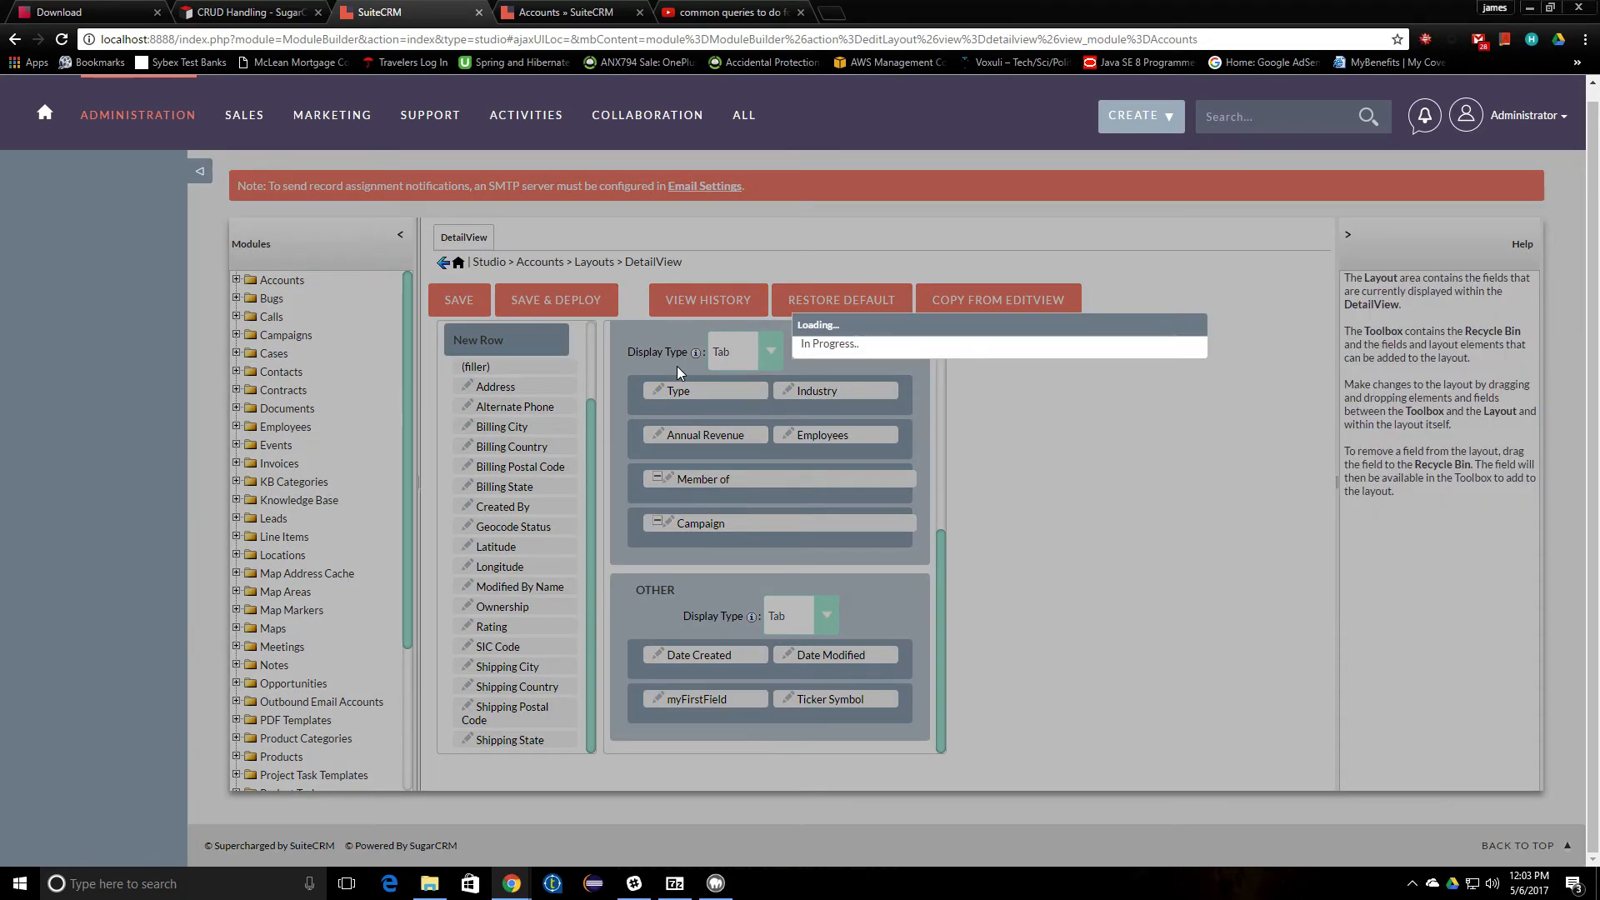
- Open the Super Star Holdings Inc account from the Accounts list and check its Other section for the added fields
click(554, 14)
click(392, 330)
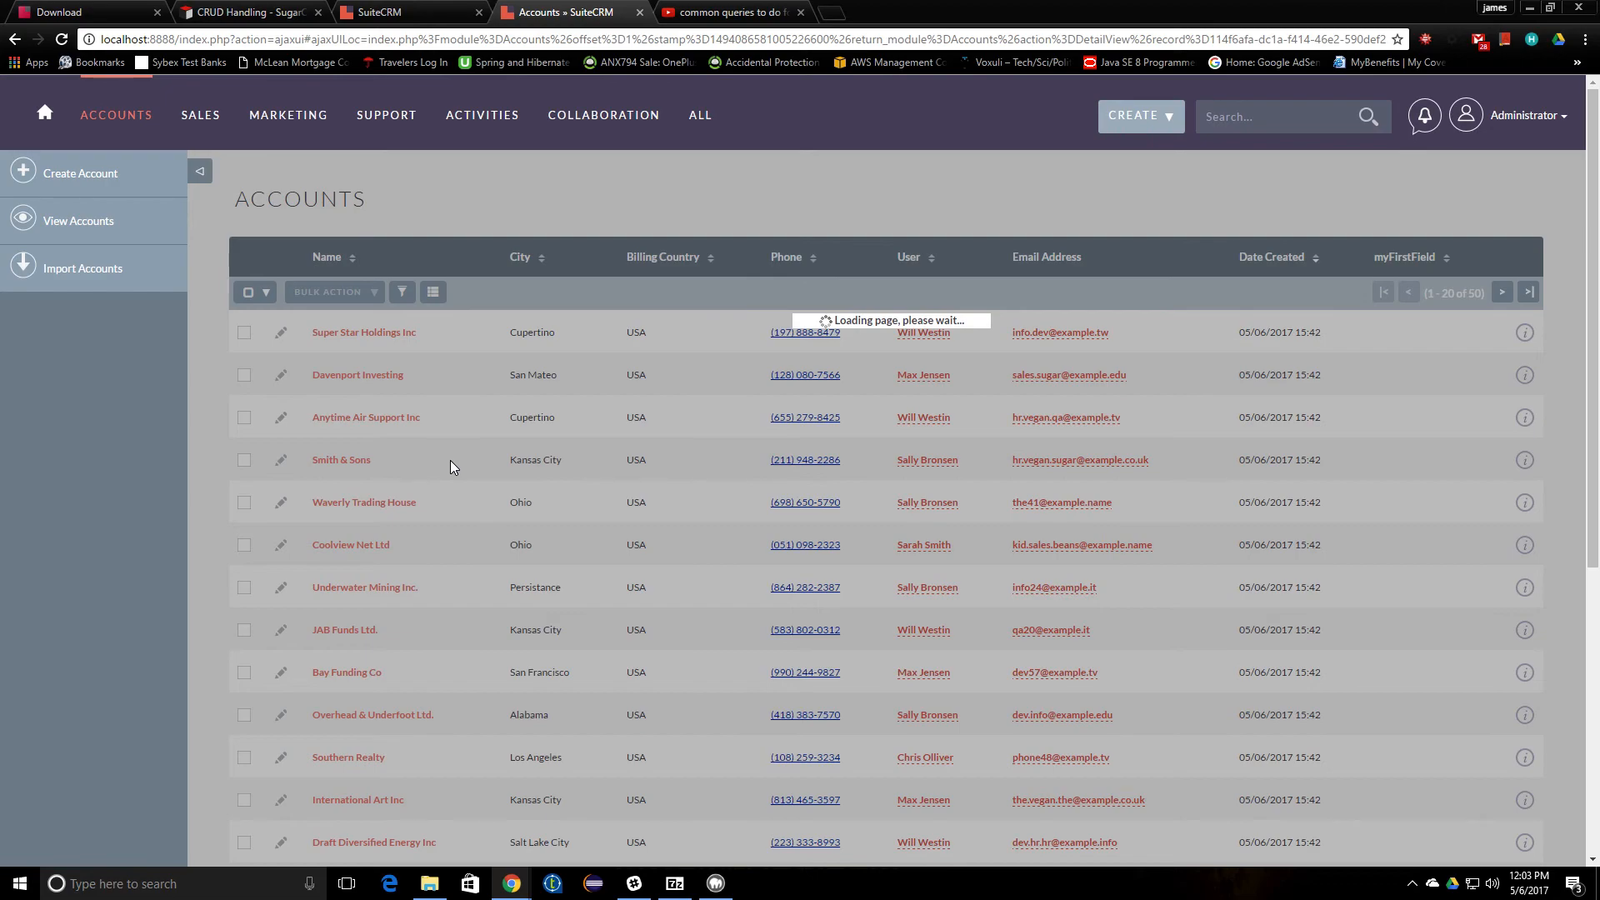
scroll(360, 403, down, 2)
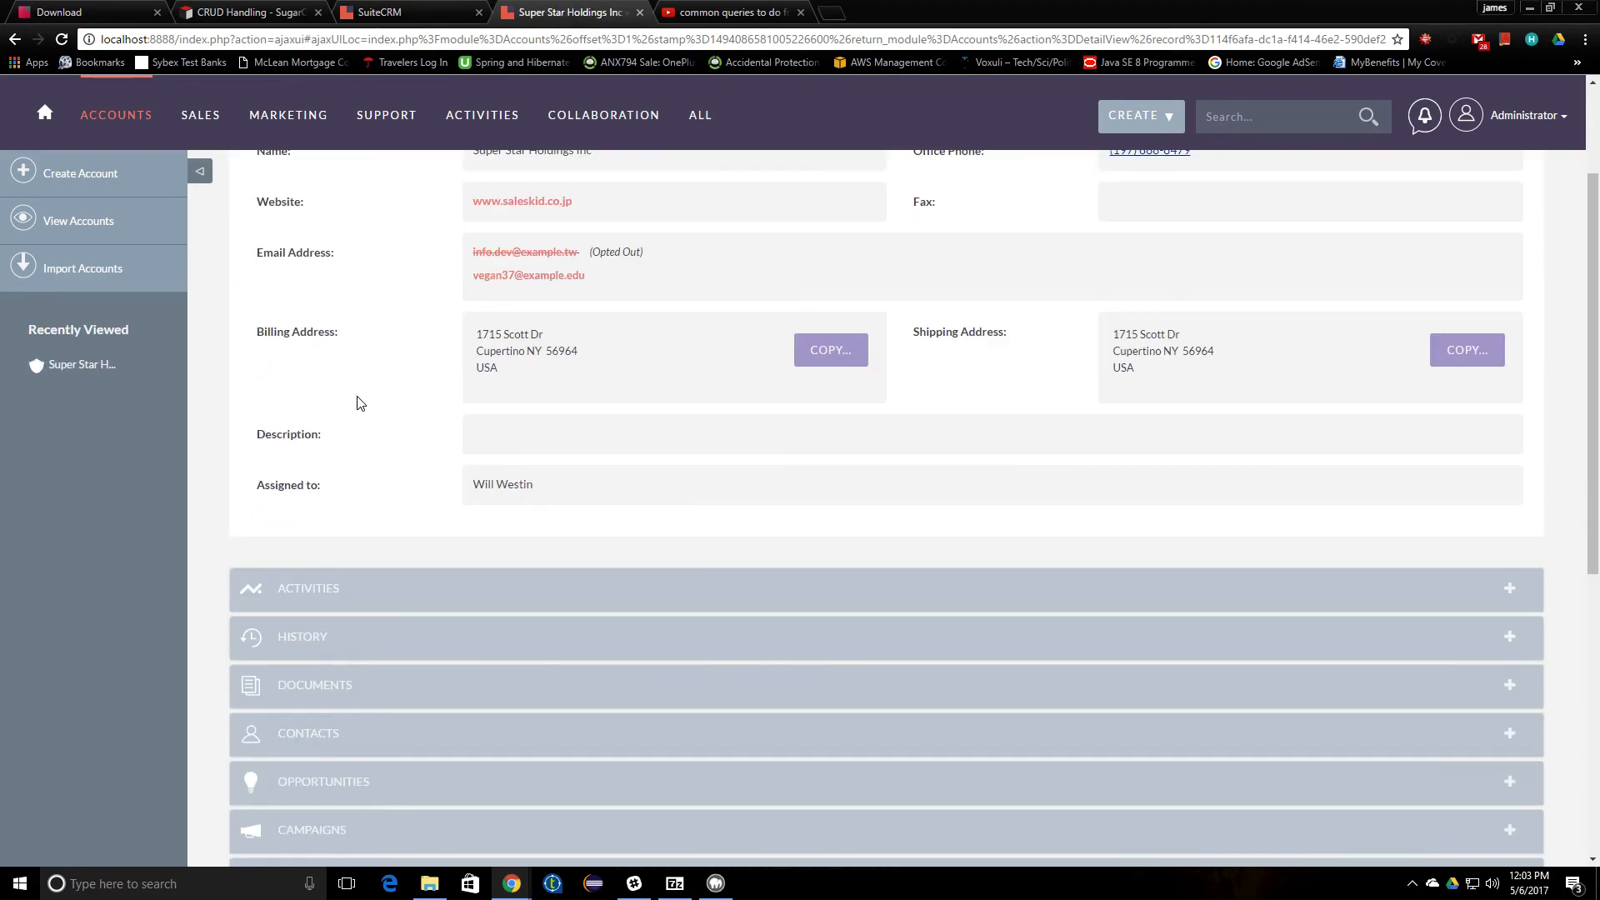
scroll(373, 416, down, 3)
scroll(373, 416, up, 5)
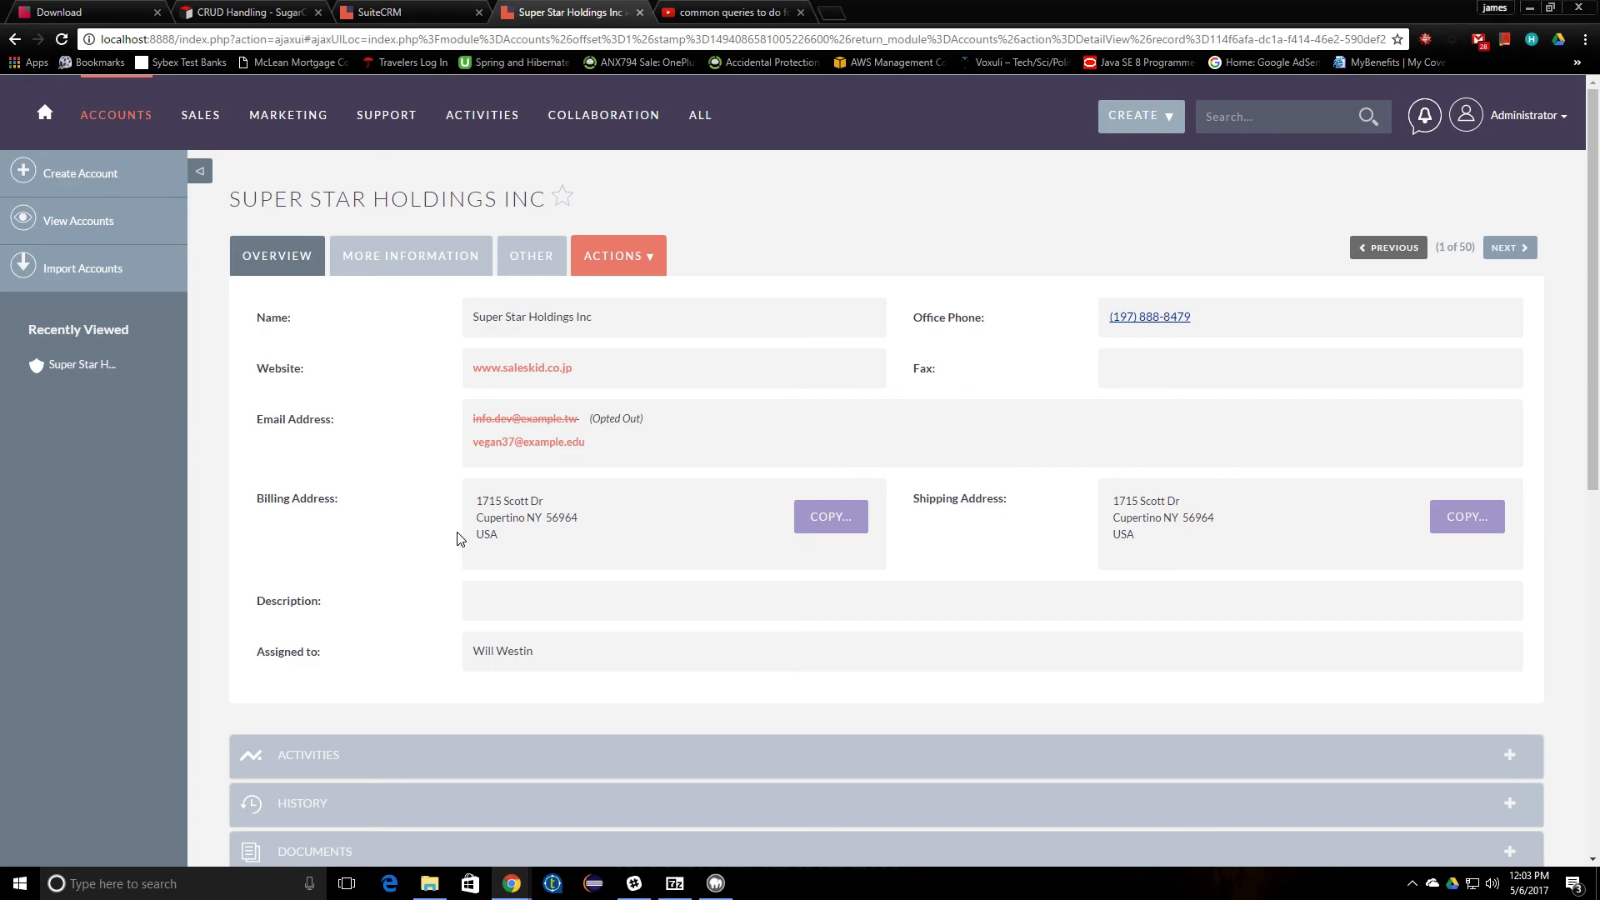
click(522, 259)
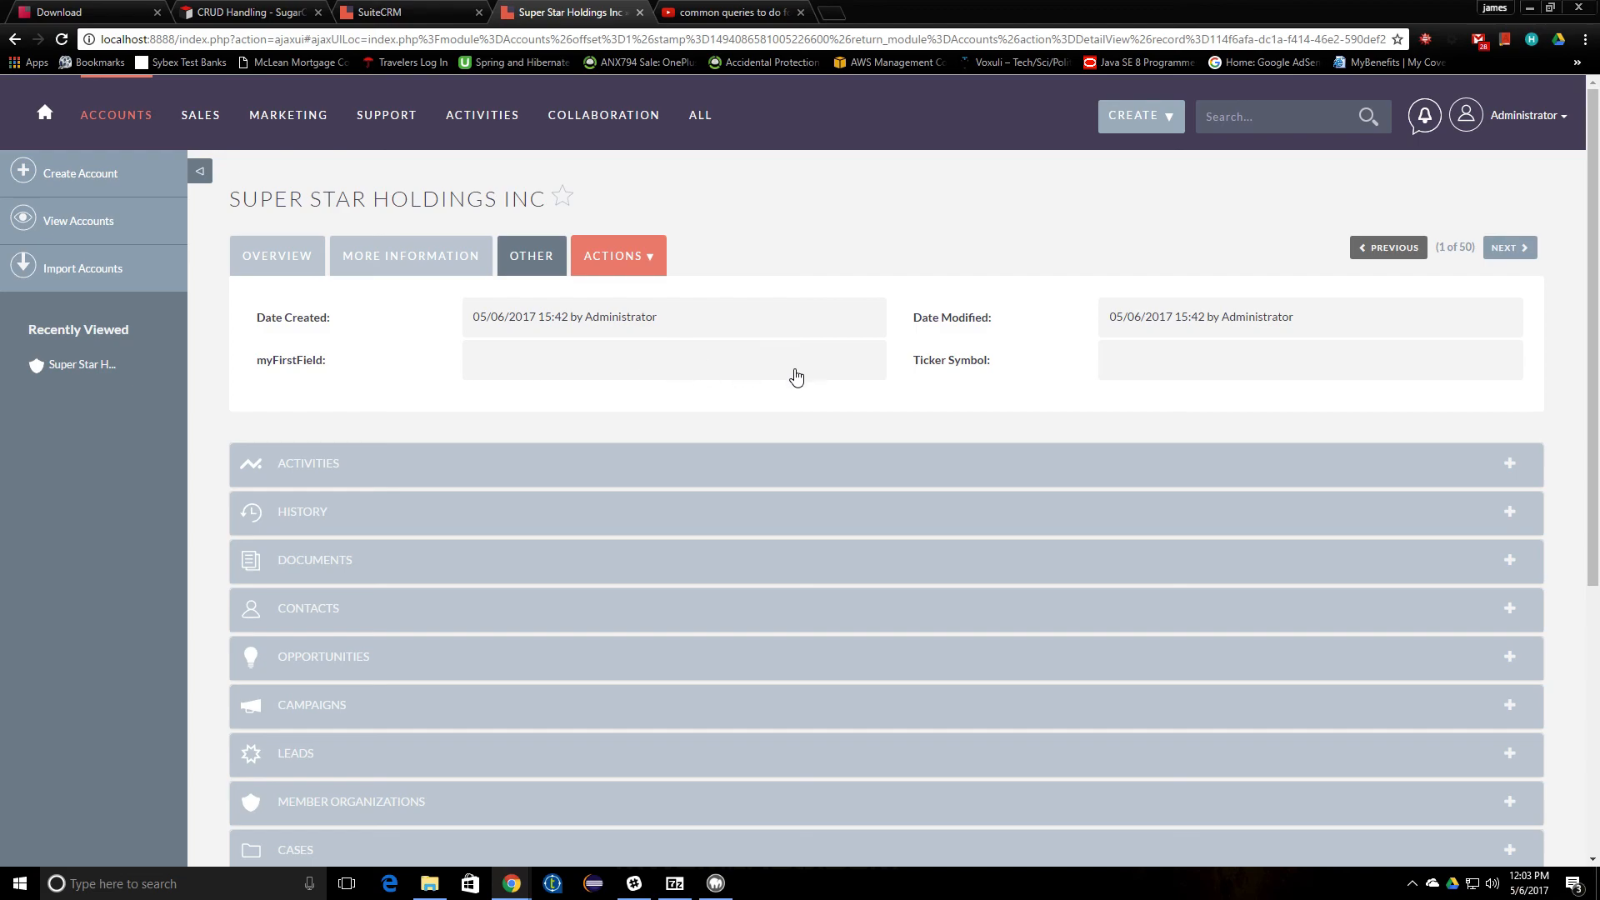
- Compare the account's Overview, More Information and Other sections, finishing on Overview
click(438, 267)
click(282, 261)
click(398, 258)
click(510, 255)
click(371, 265)
click(239, 261)
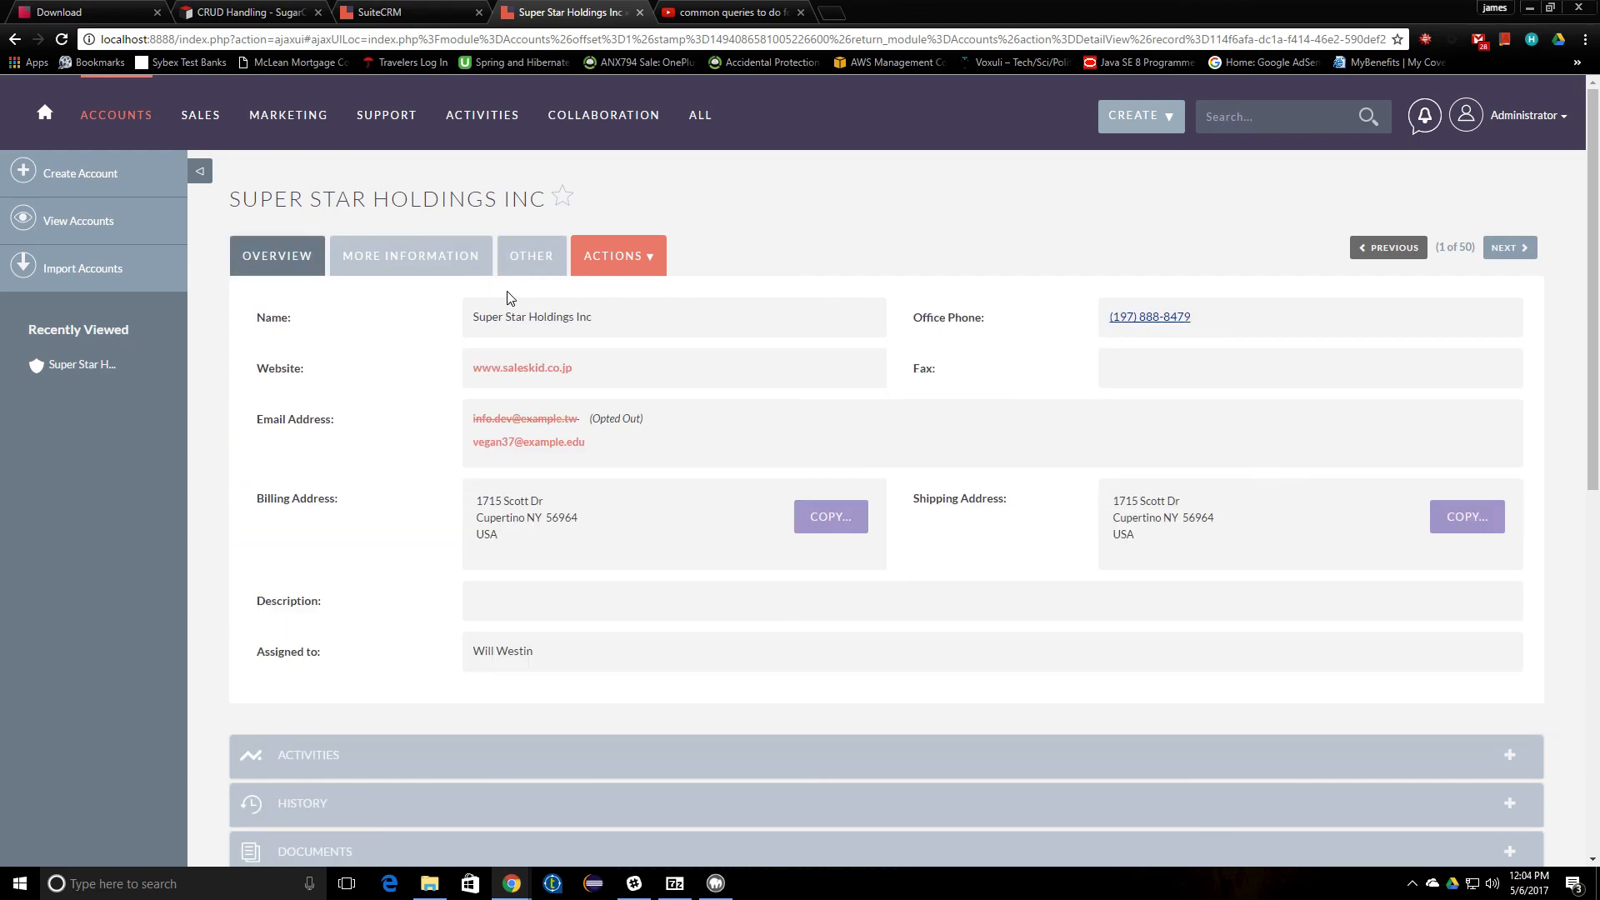